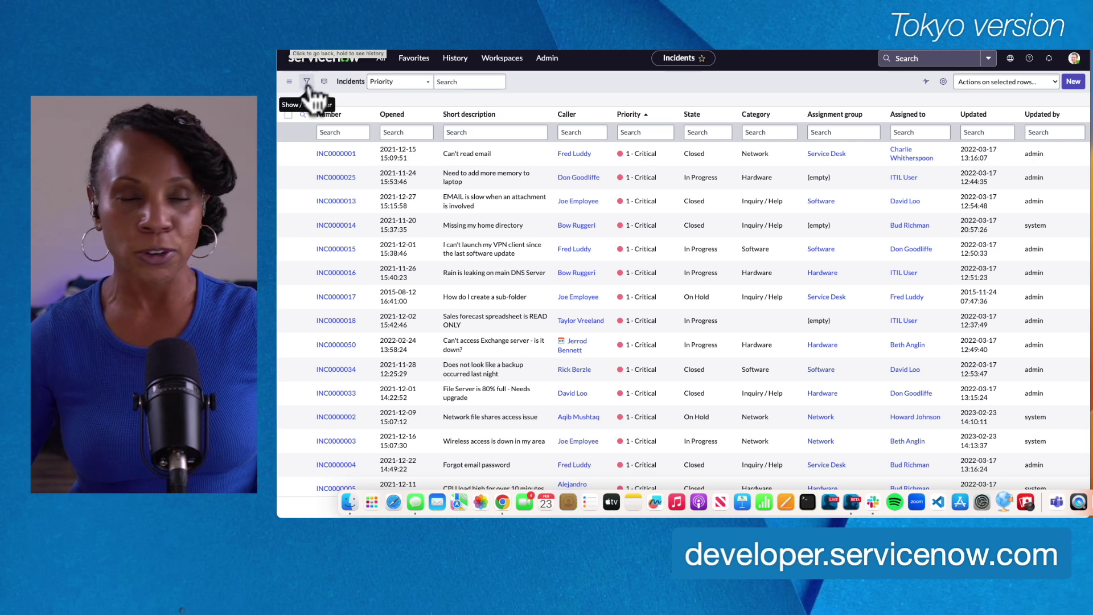
Zoom the page in and show the filter condition builder above the Incidents list
key("super+equal")
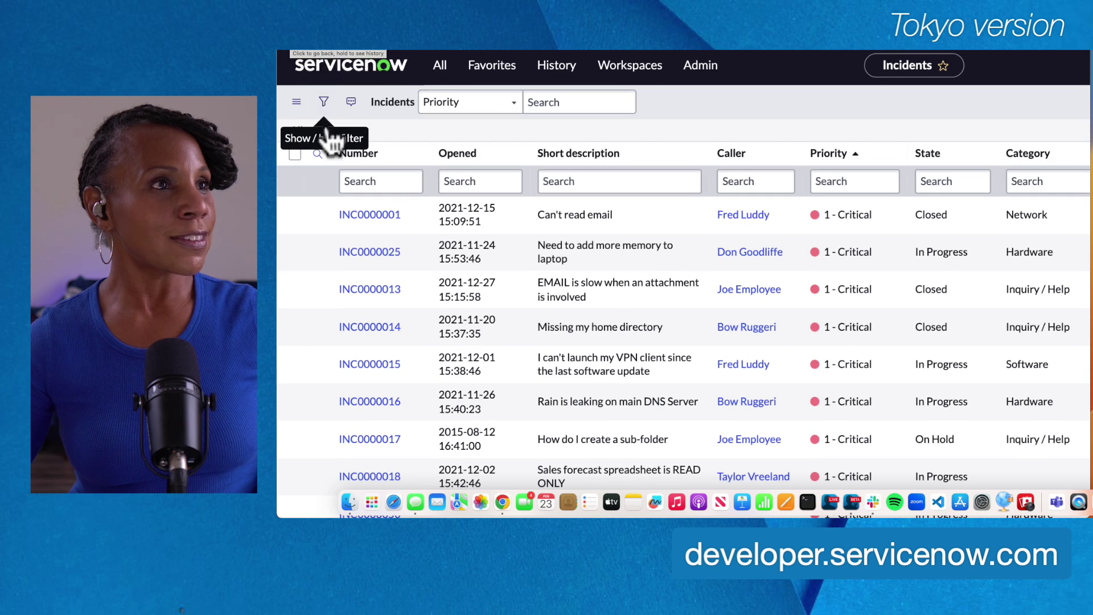
left_click(324, 102)
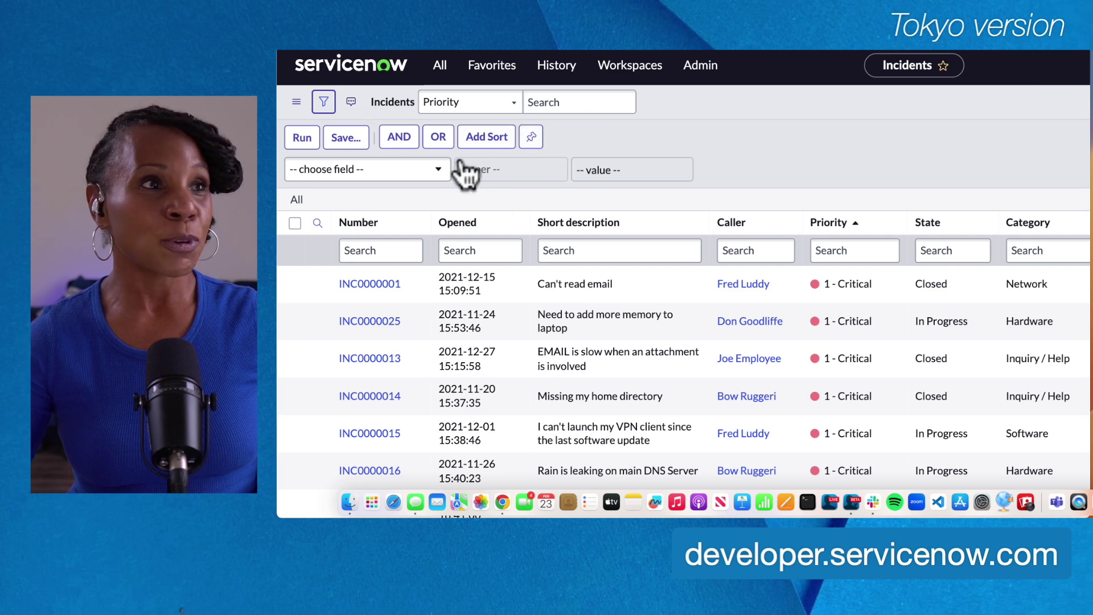
Add an Active condition and a second AND condition on Assigned to
left_click(439, 169)
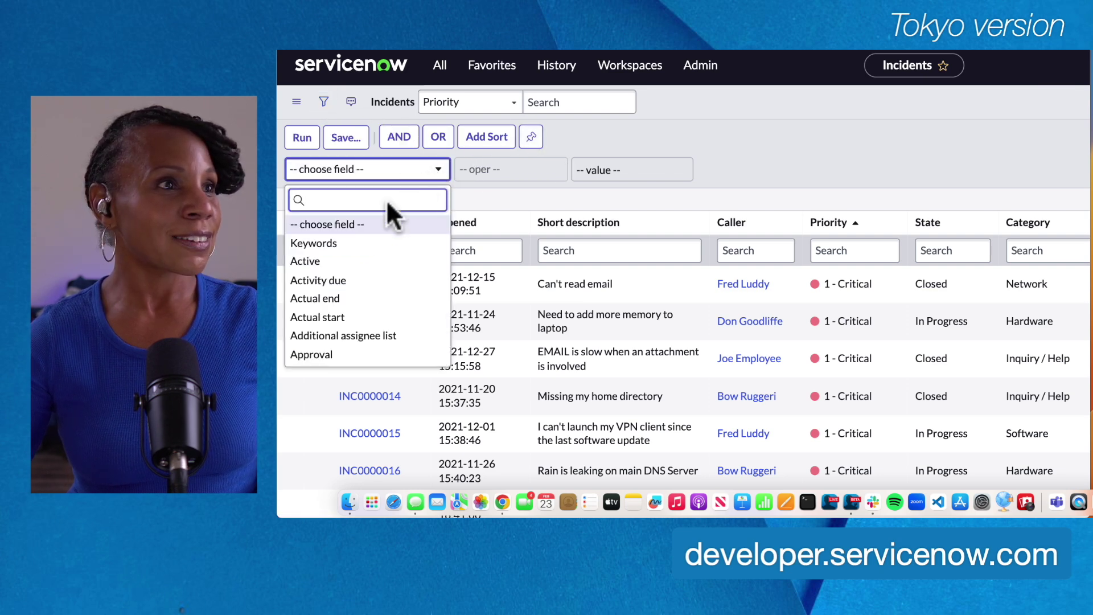
left_click(315, 261)
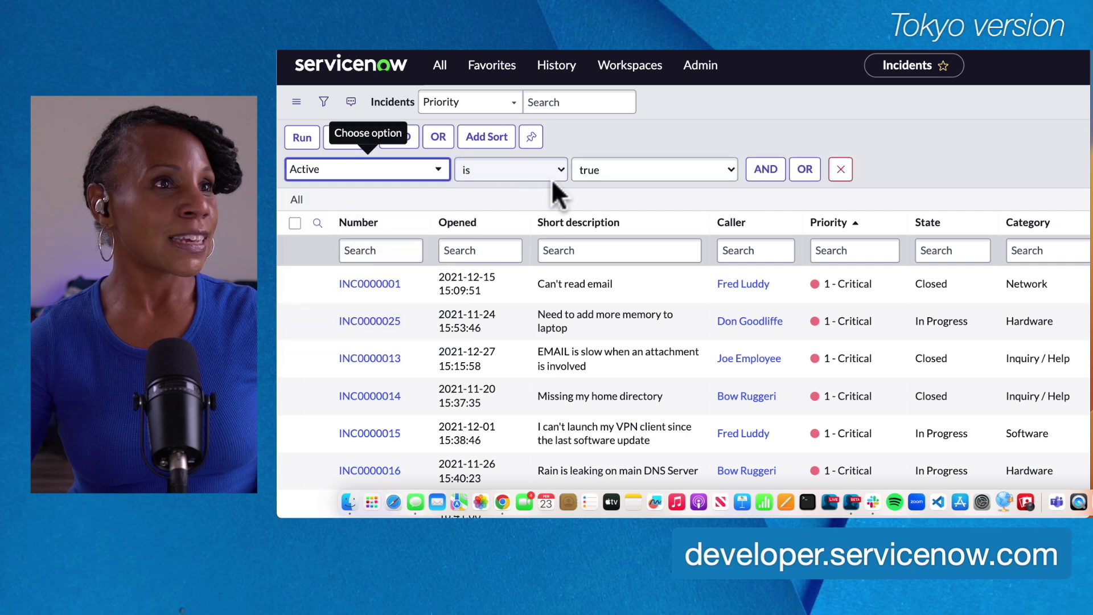
left_click(766, 169)
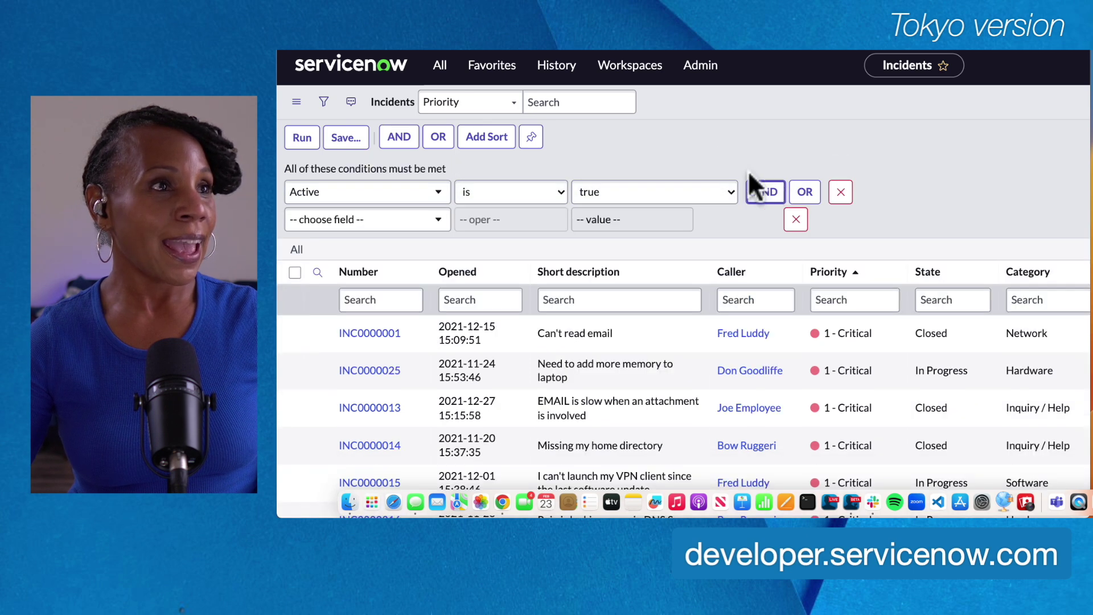
left_click(436, 223)
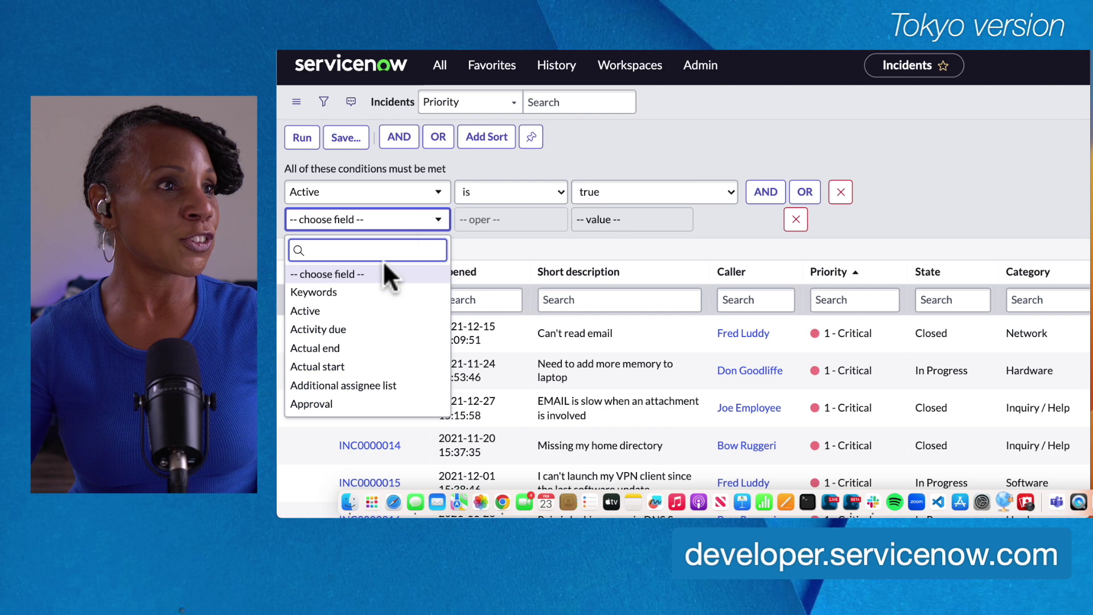
scroll(356, 373, "down", 2)
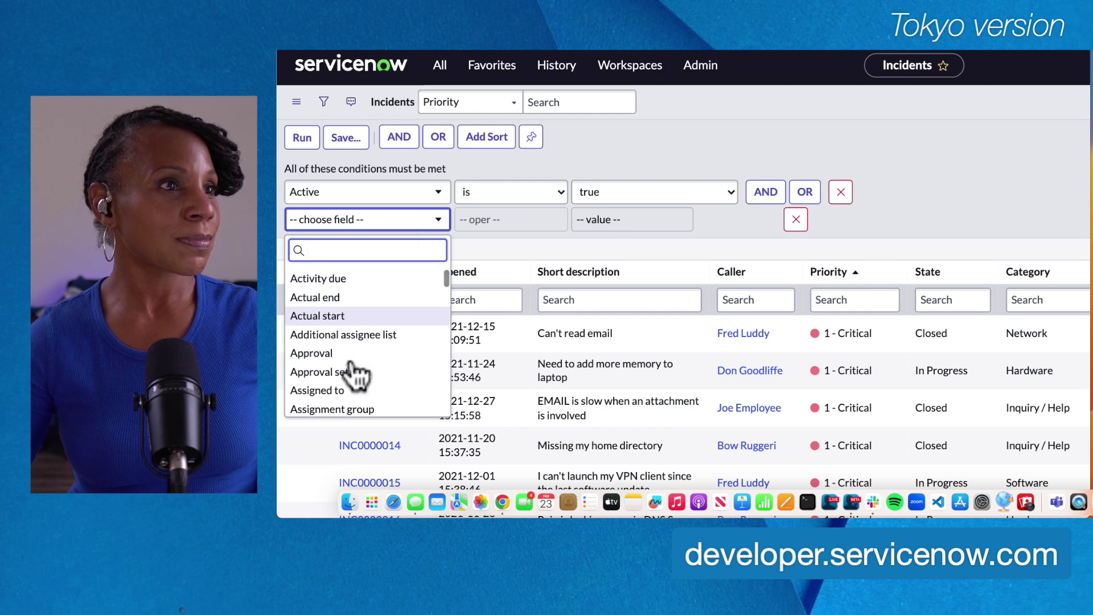
scroll(356, 373, "down", 1)
left_click(357, 374)
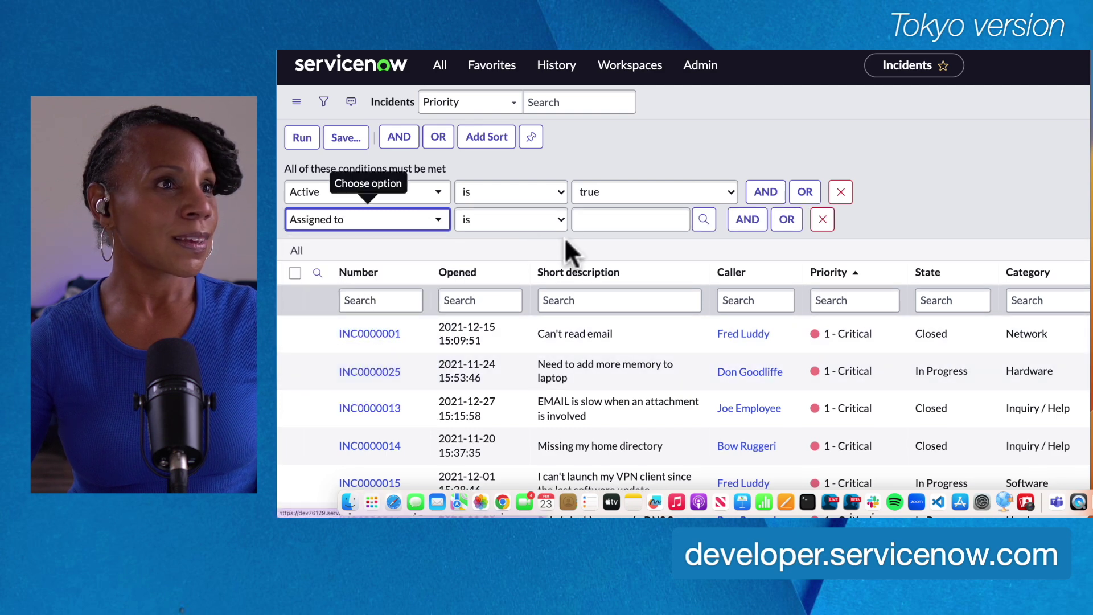
Set Assigned to to the matching user and run the filter, leaving five incidents
left_click(594, 227)
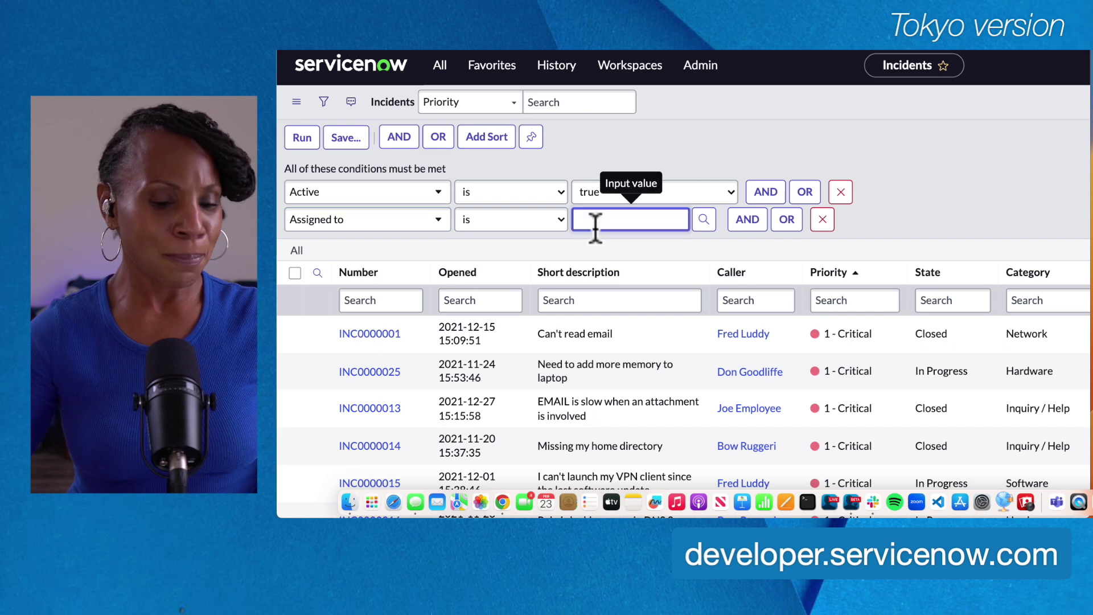
type("Be")
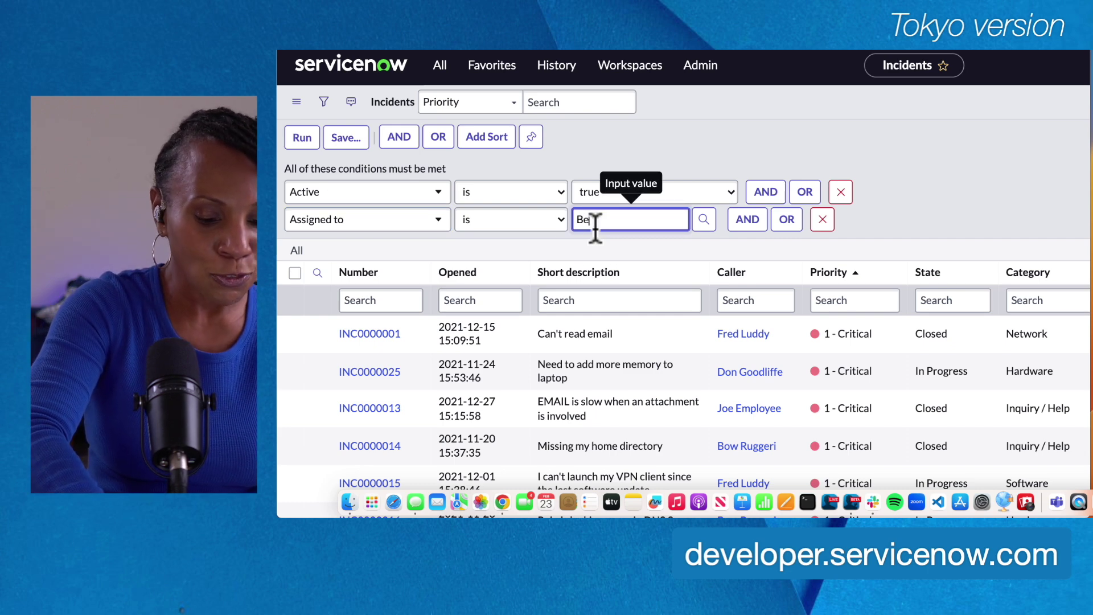
type("th A")
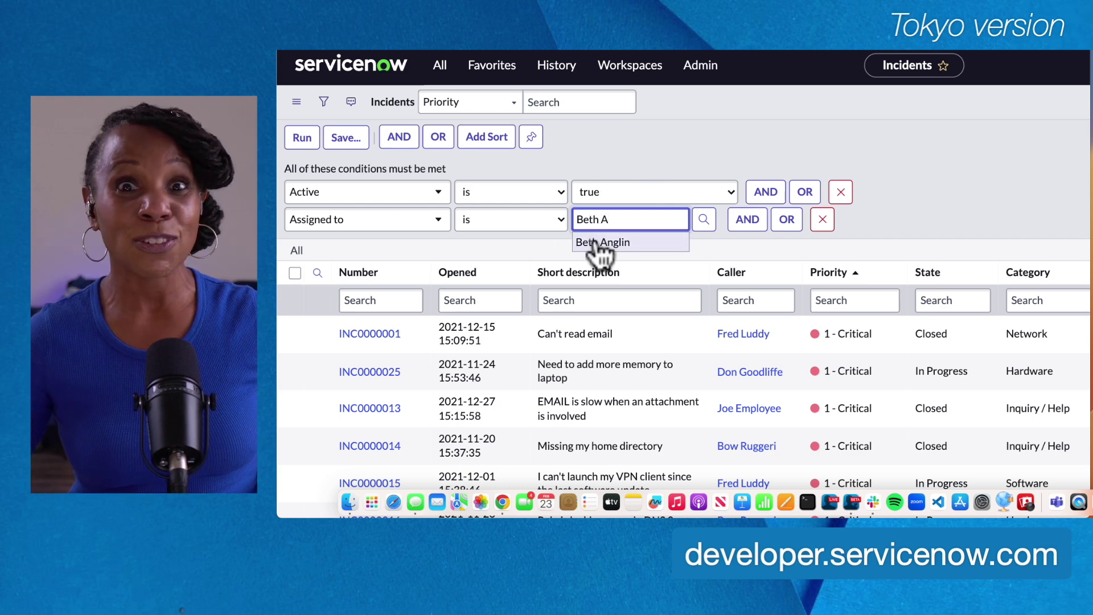
left_click(595, 244)
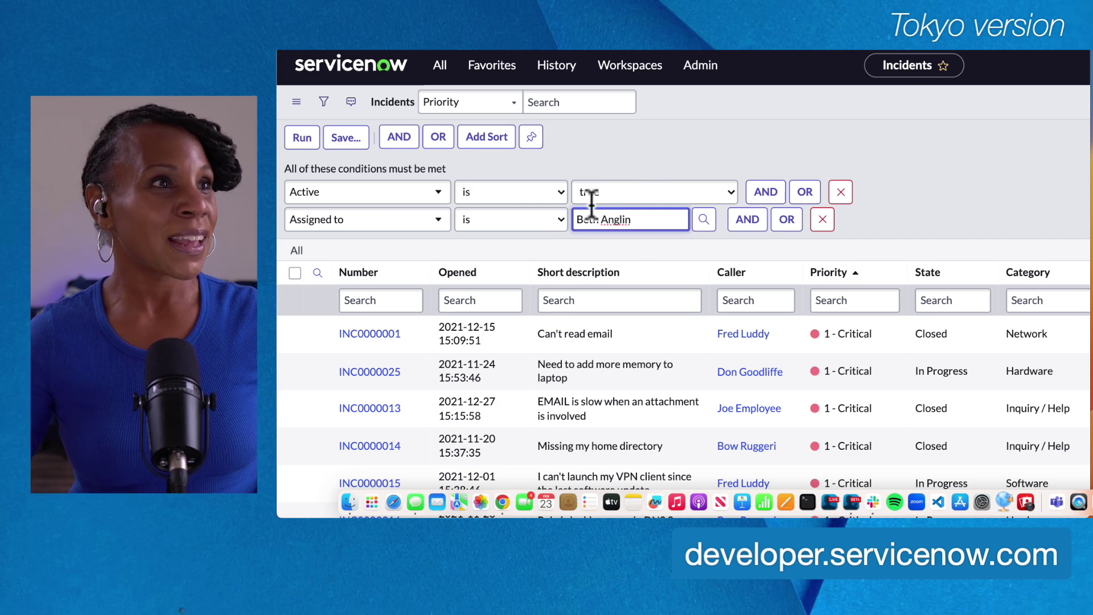
left_click(300, 138)
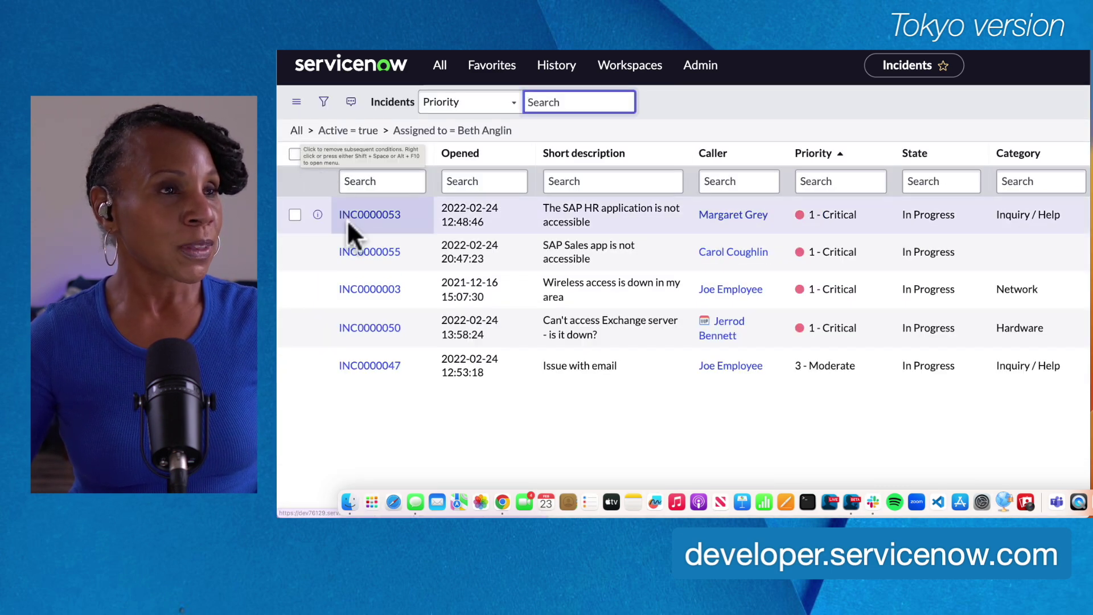
key("super+minus")
key("super+minus")
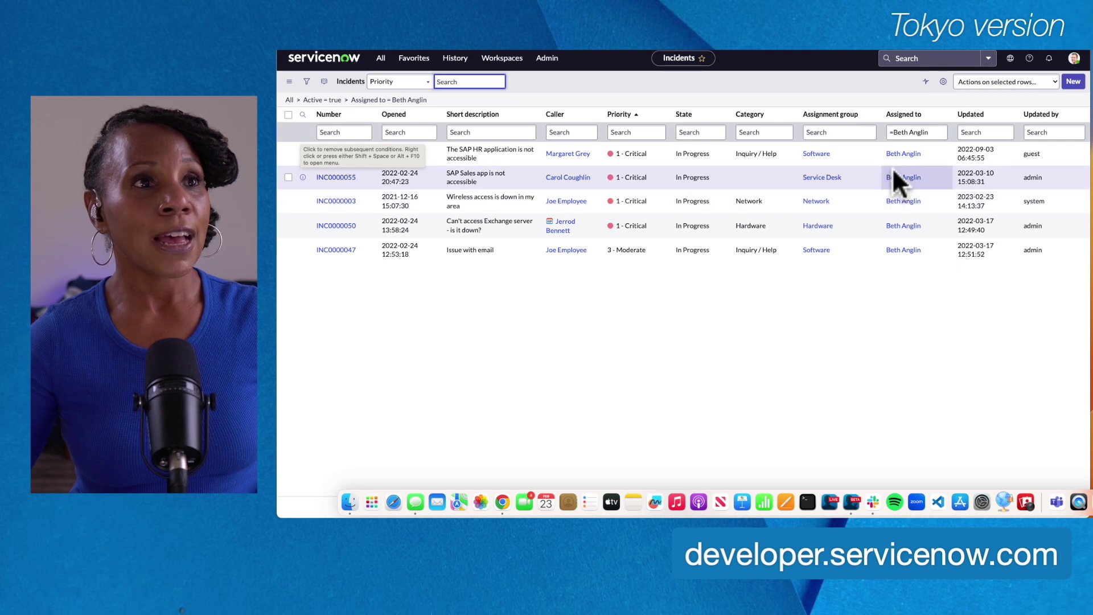
scroll(893, 167, "up", 5)
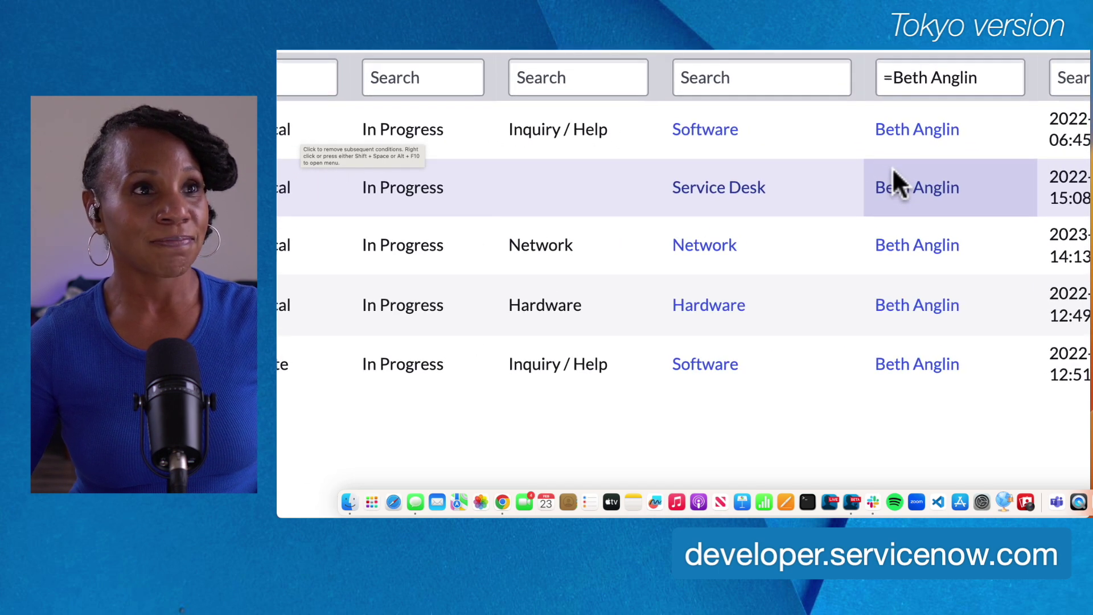
scroll(892, 168, "down", 5)
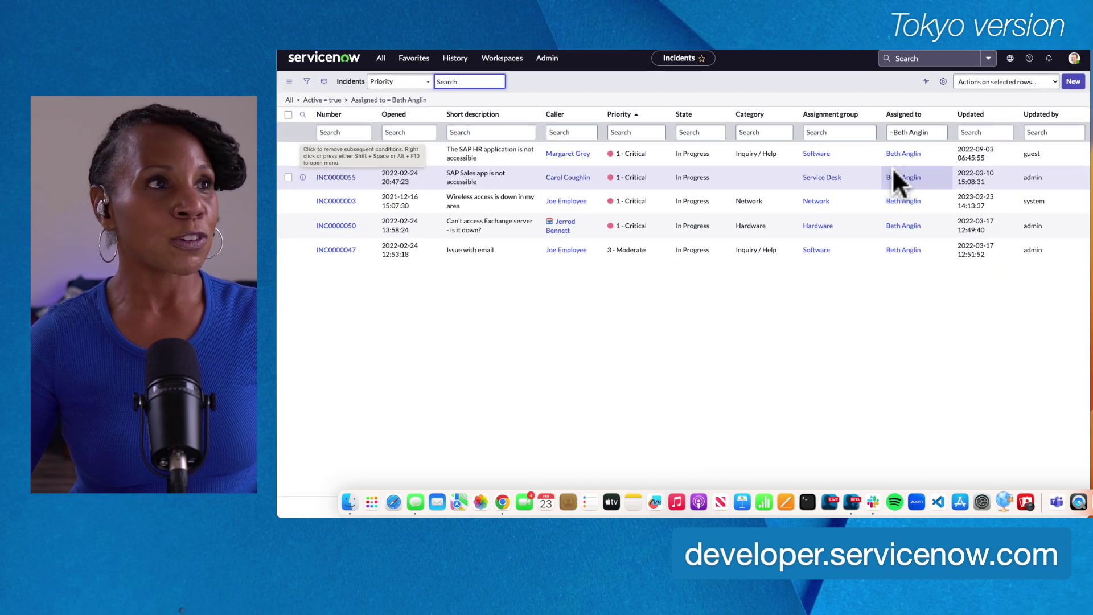
Save the filter as 'Incidents - ' plus the assignee's name, visible to Me
left_click(308, 83)
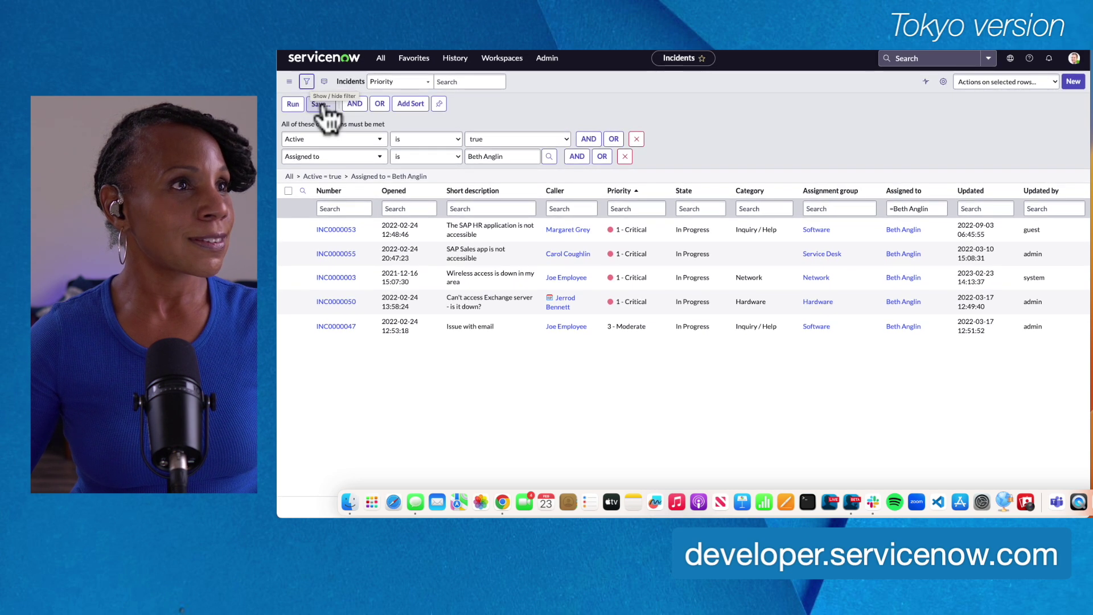
left_click(320, 105)
left_click(329, 131)
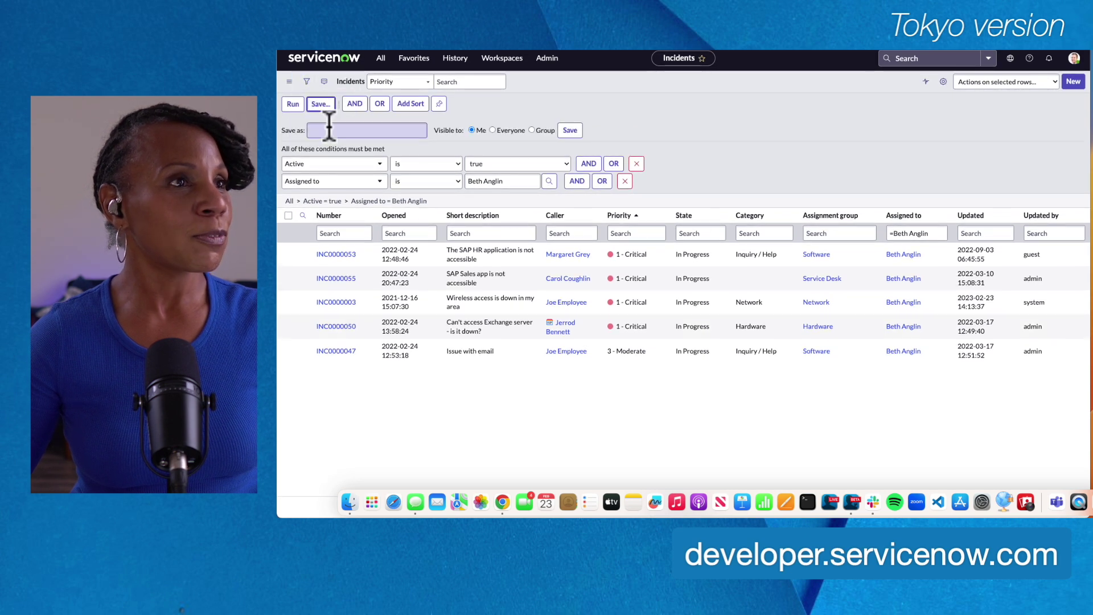
type("In")
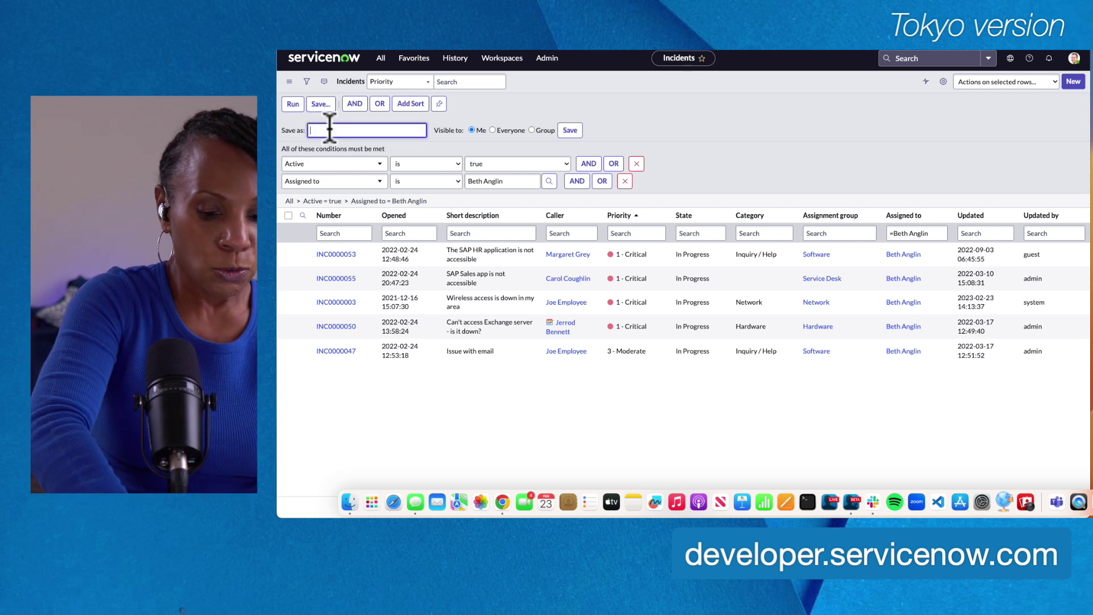
type("cidents - Beth ang")
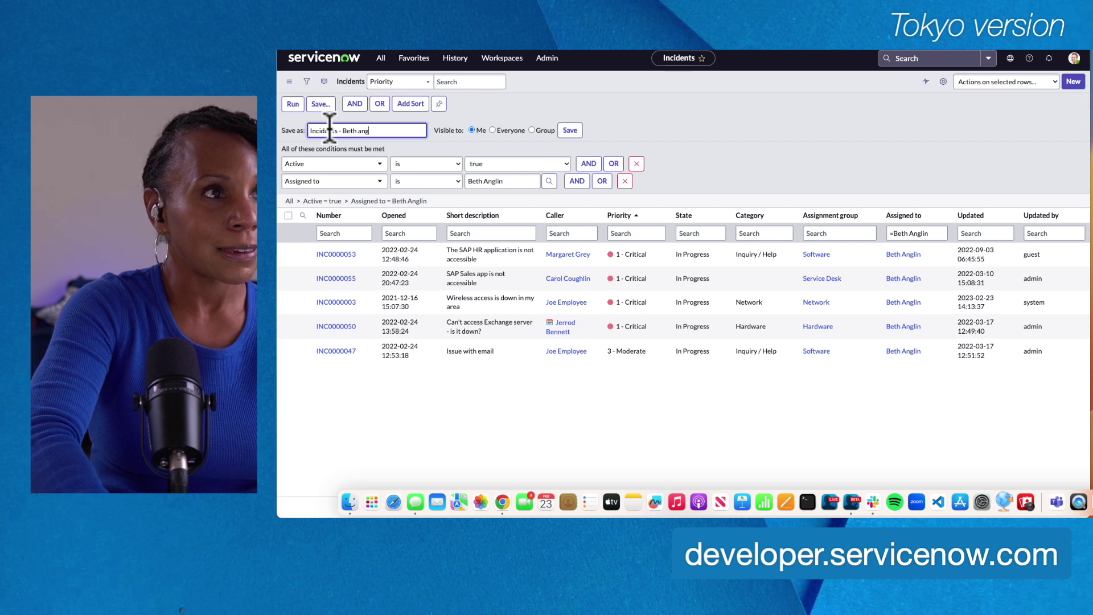
key("BackSpace")
type("A")
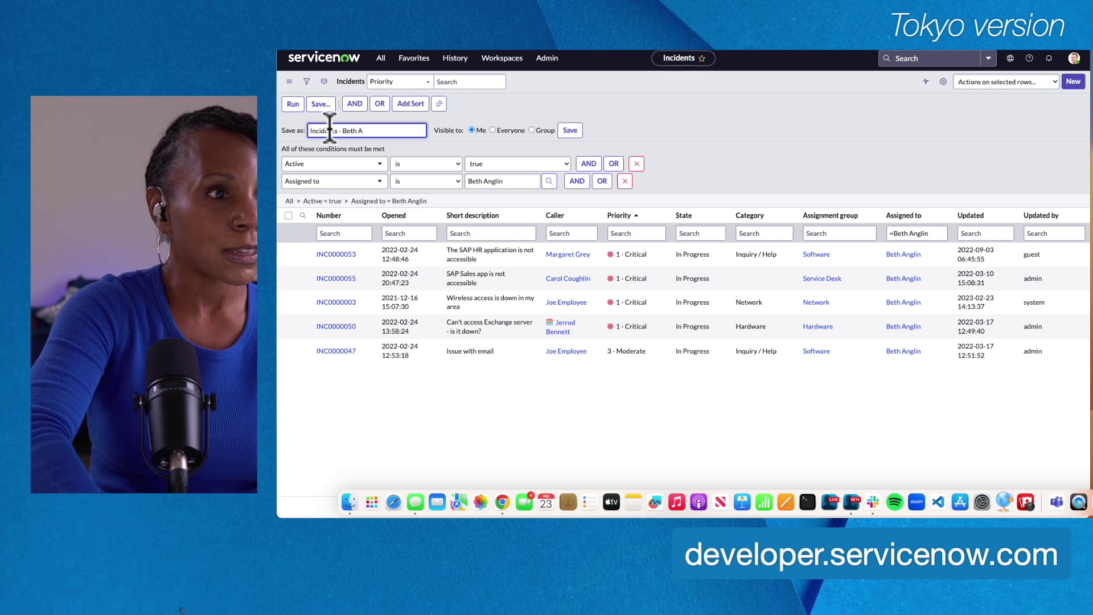
type("nglin")
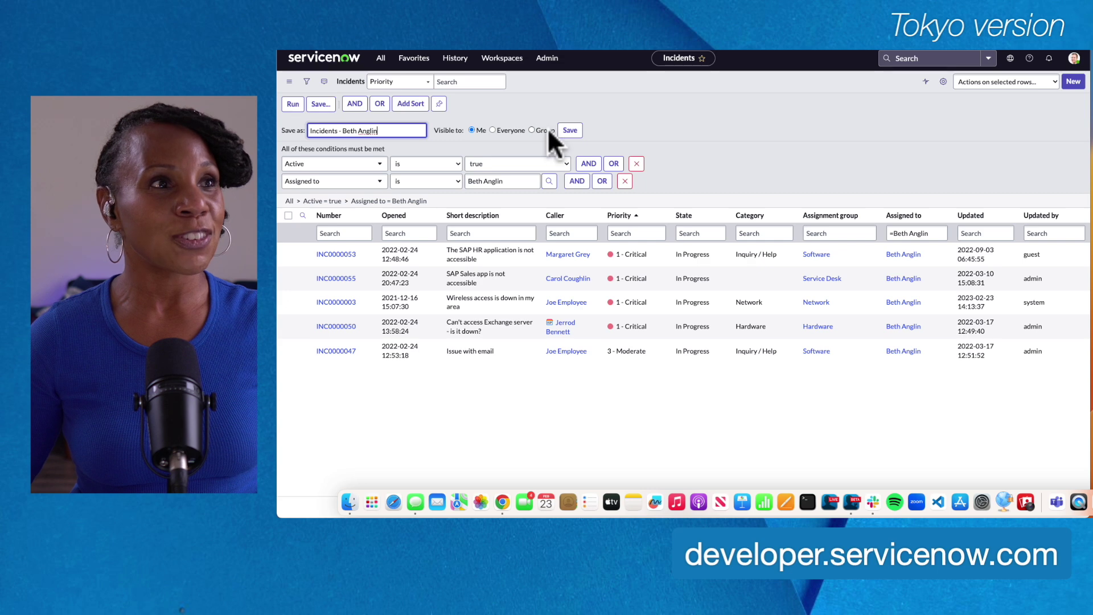
left_click(572, 135)
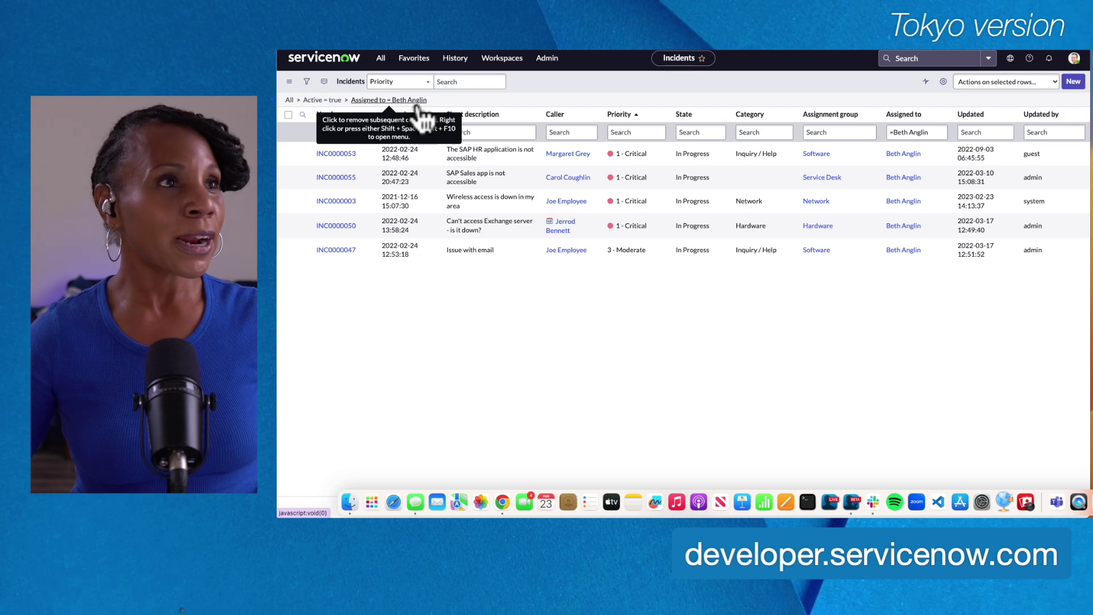
key("super+plus")
key("super+plus")
key("super+plus")
key("super+plus")
key("super+plus")
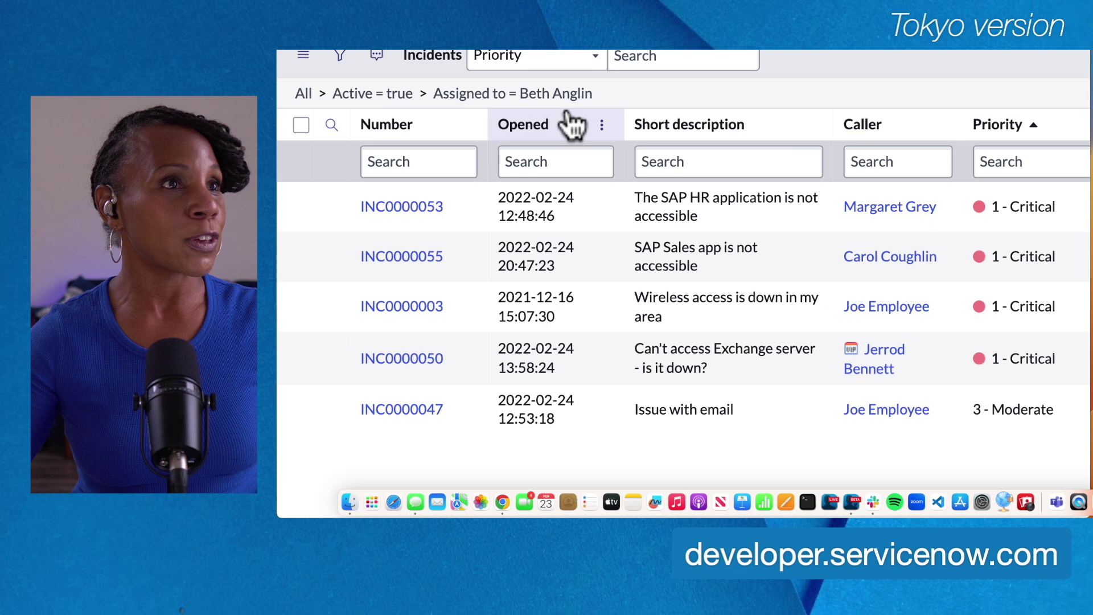
left_click(302, 94)
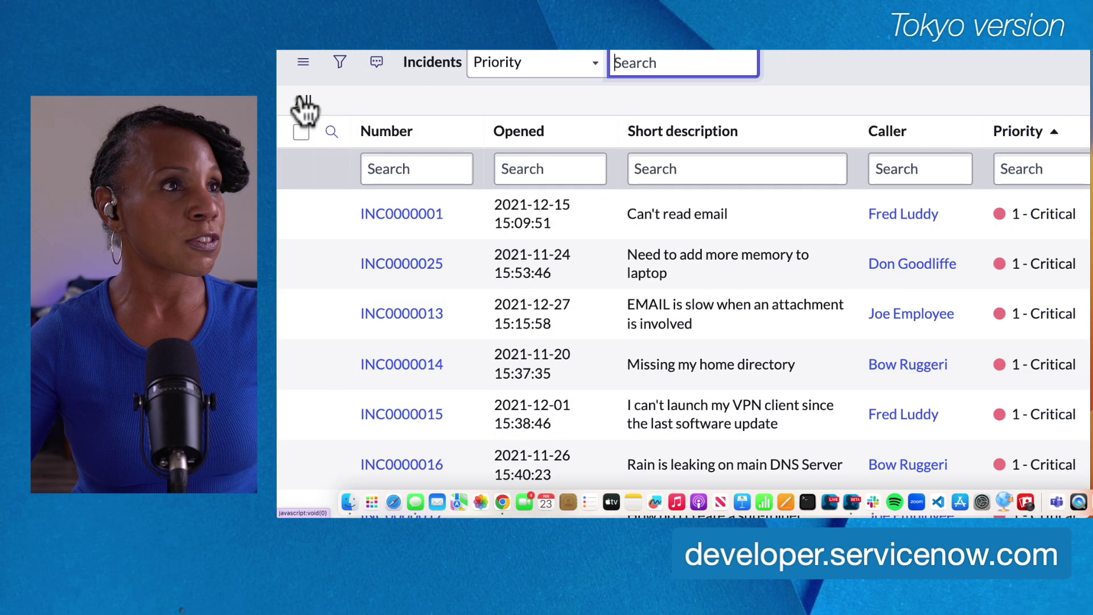
key("super+0")
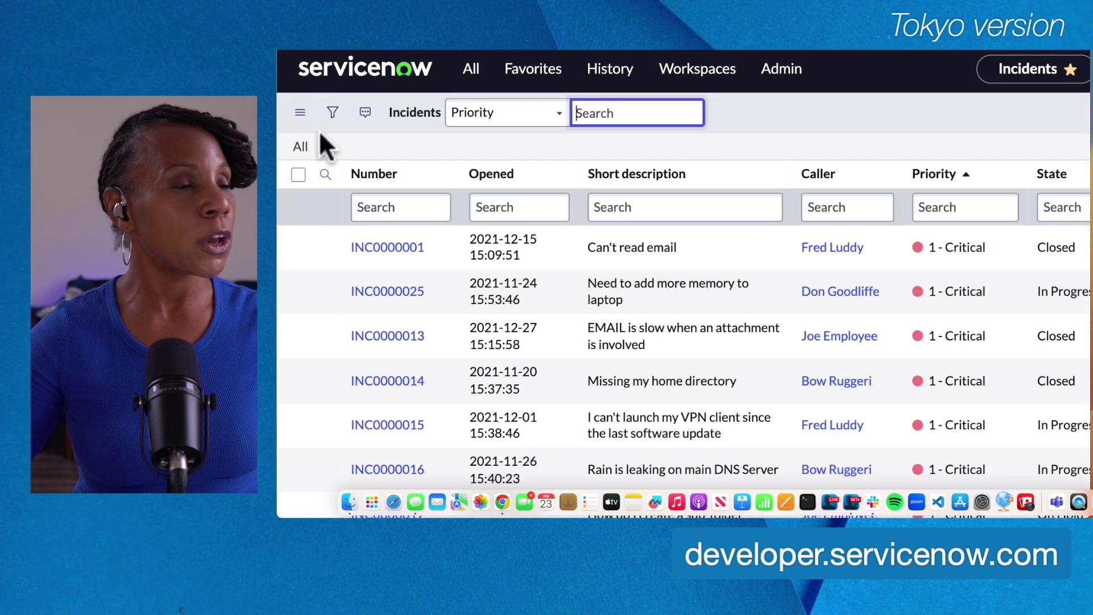
Open Edit personal filters from the list menu's Filters submenu
left_click(300, 112)
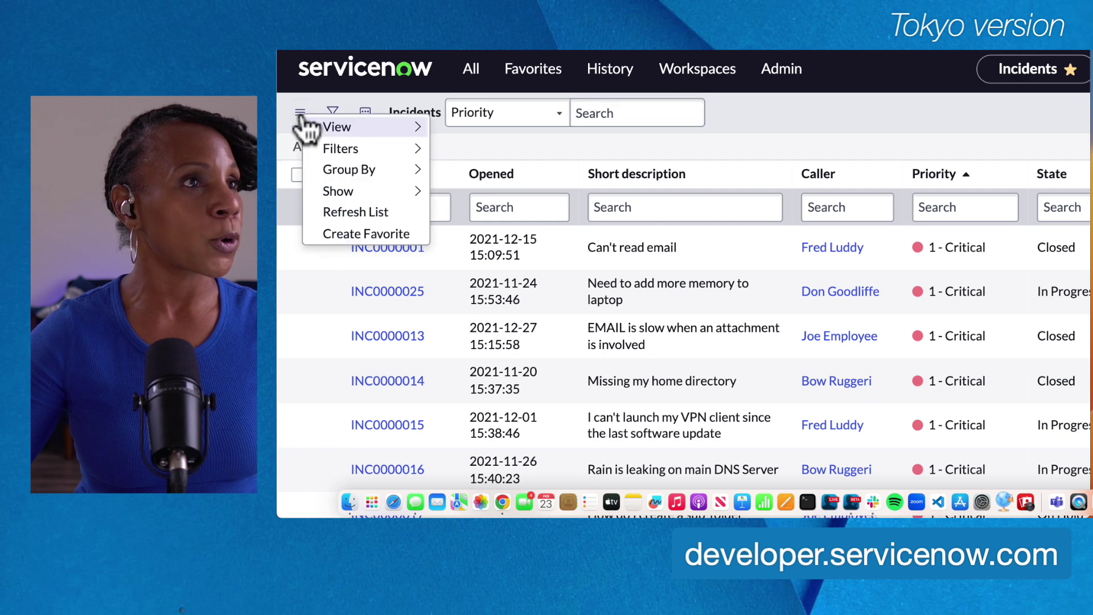
mouse_move(313, 125)
mouse_move(326, 142)
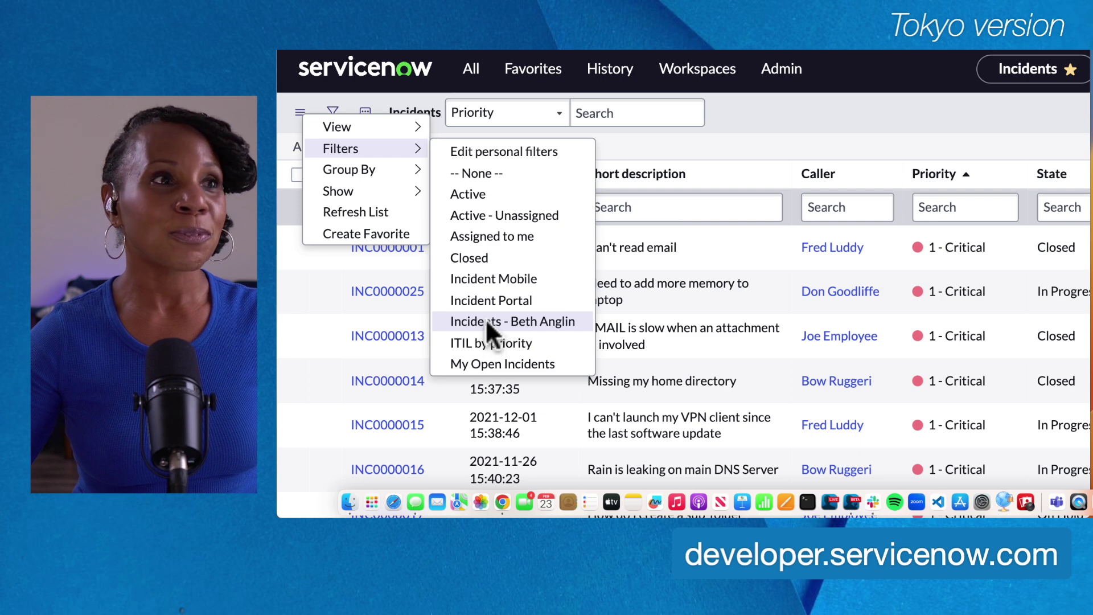
left_click(494, 150)
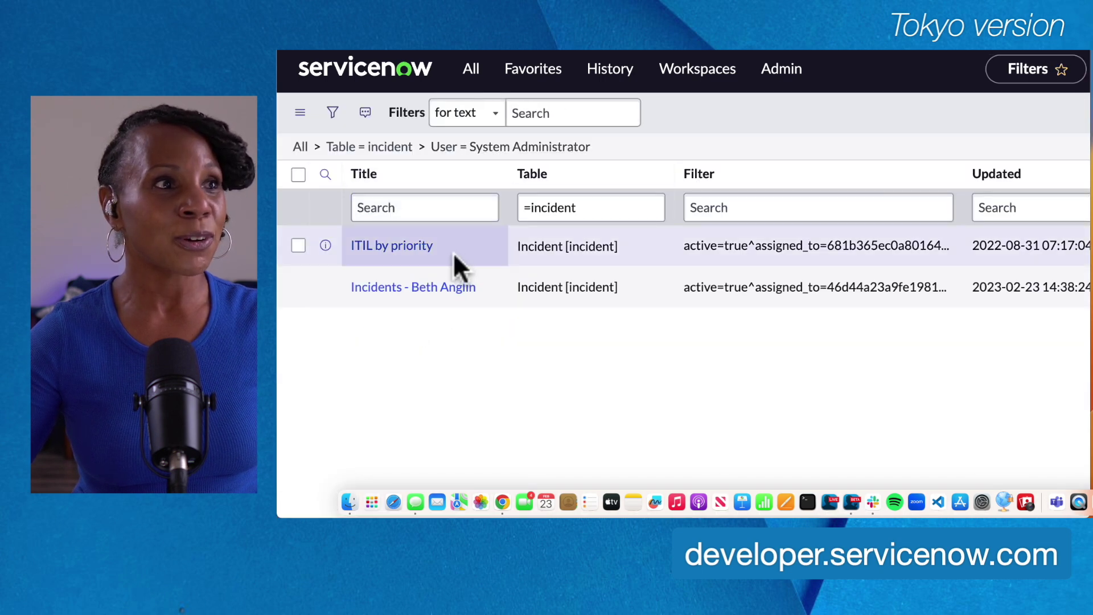
Delete the other user's saved incident filter, keeping only ITIL by priority
left_click(298, 287)
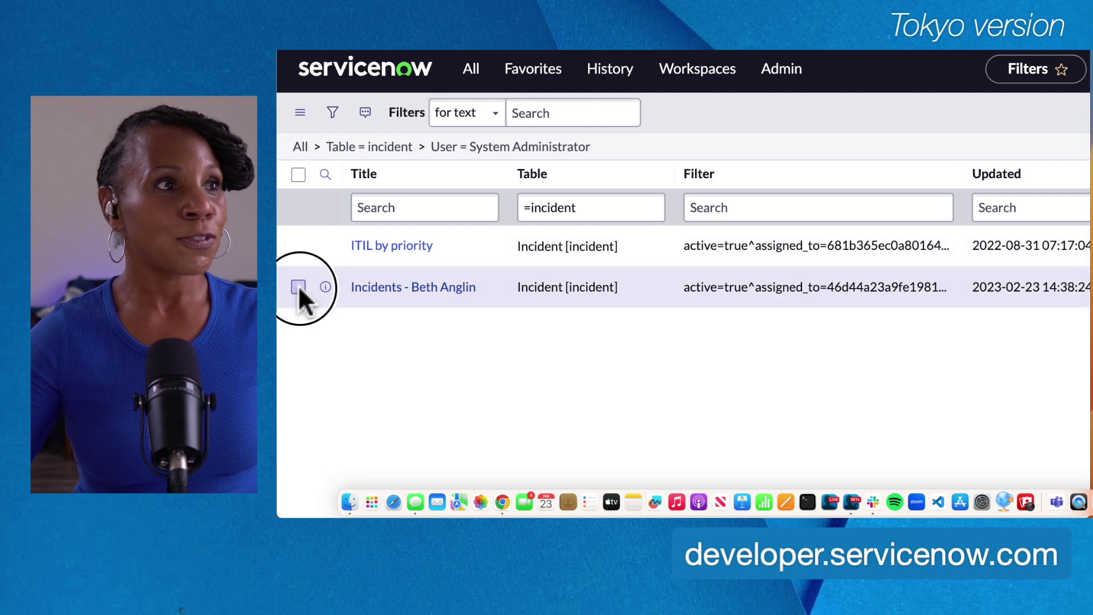
scroll(563, 154, "right", 10)
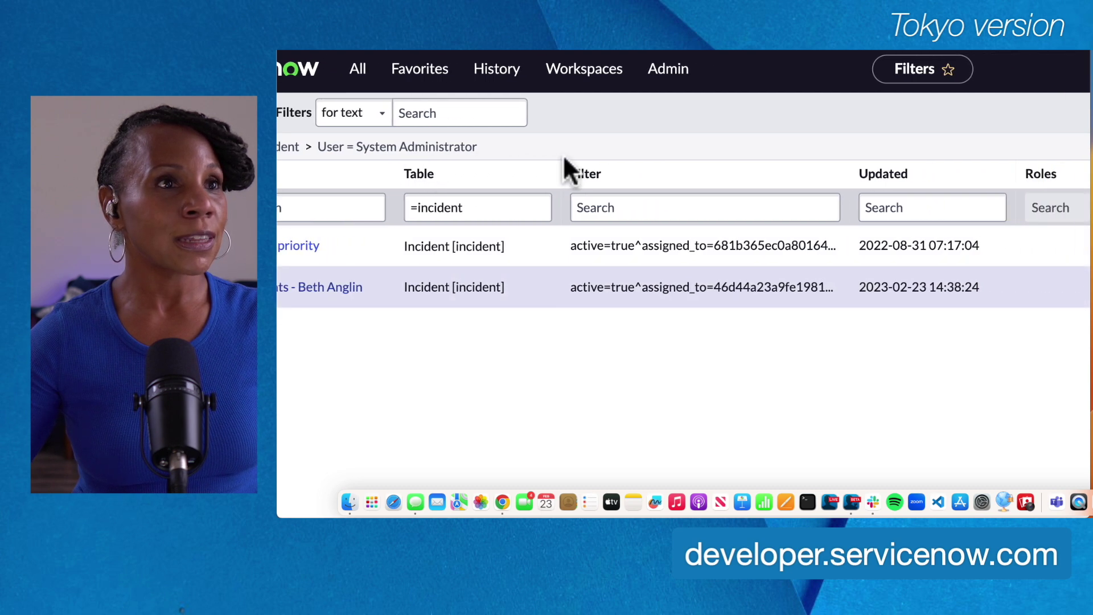
scroll(563, 155, "right", 5)
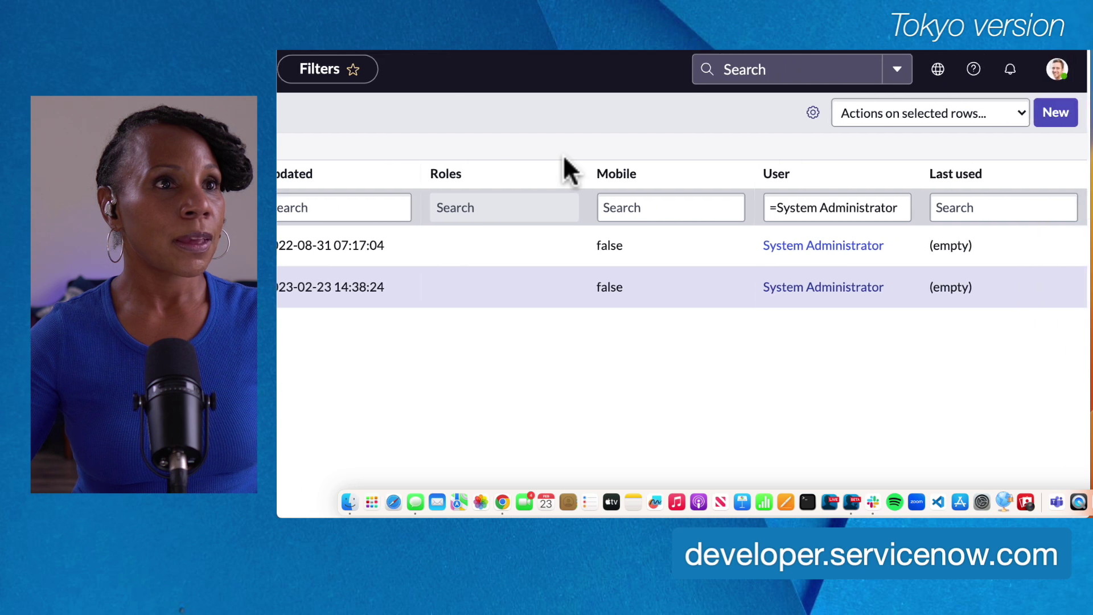
left_click(1023, 118)
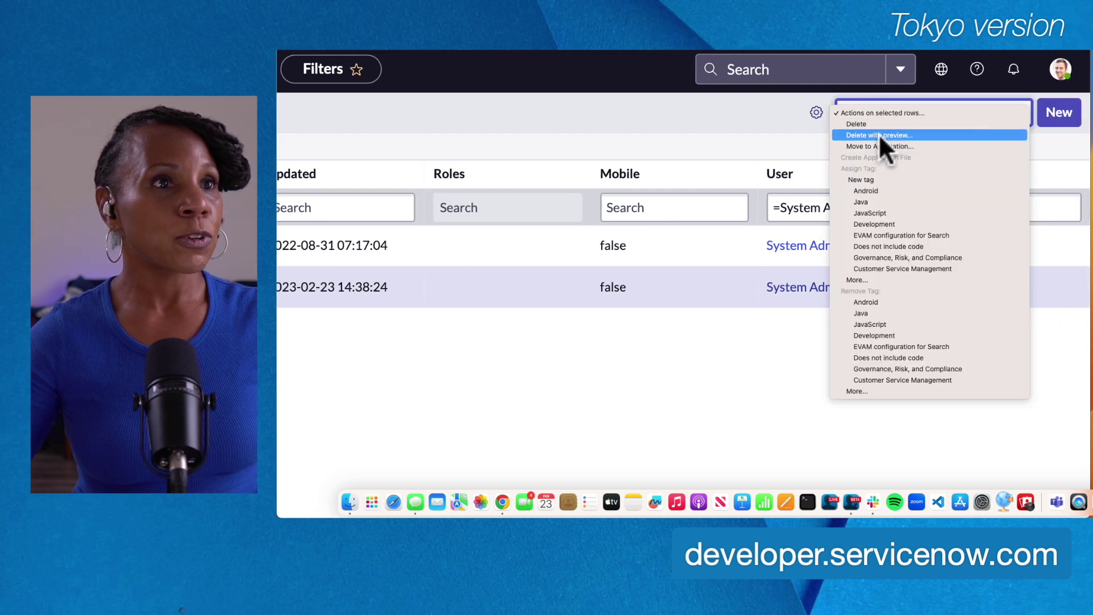
left_click(860, 124)
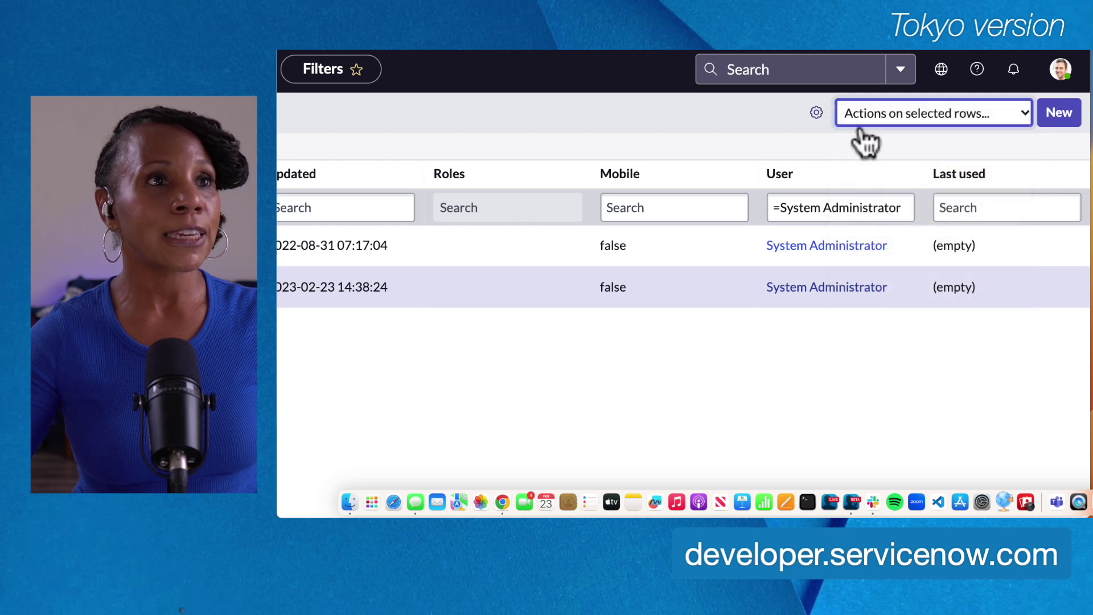
left_click(734, 143)
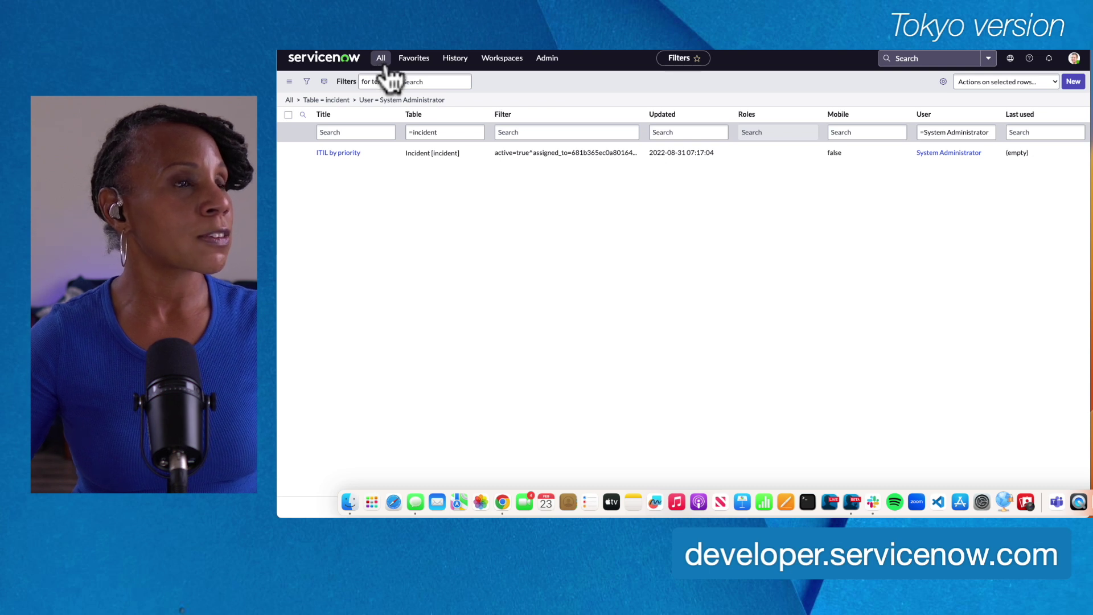
Go back to the Incidents list via History and add an Active filter condition
left_click(456, 62)
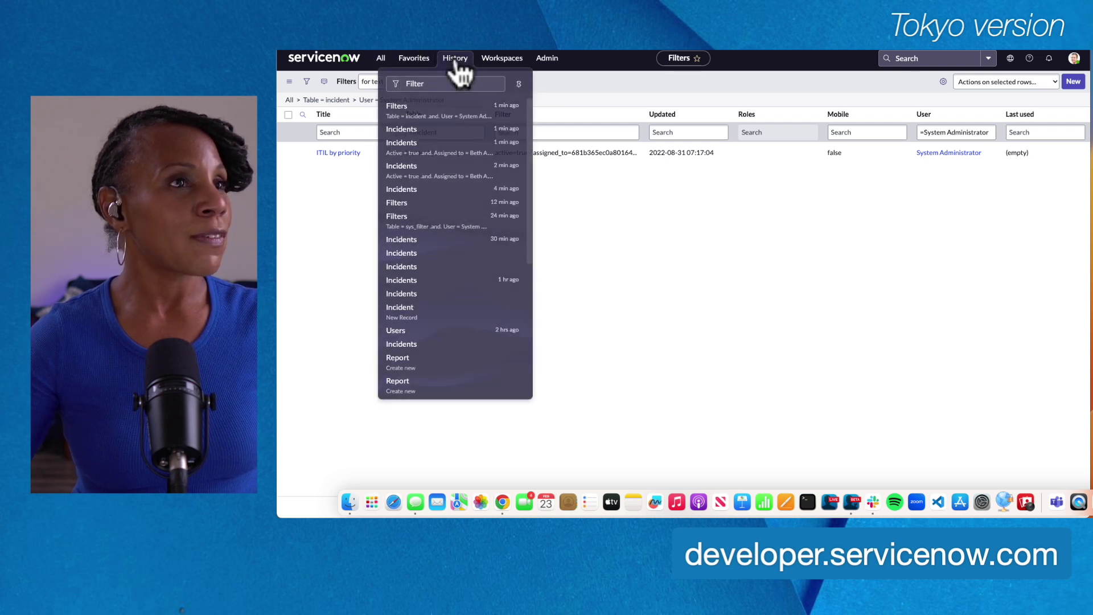
left_click(403, 131)
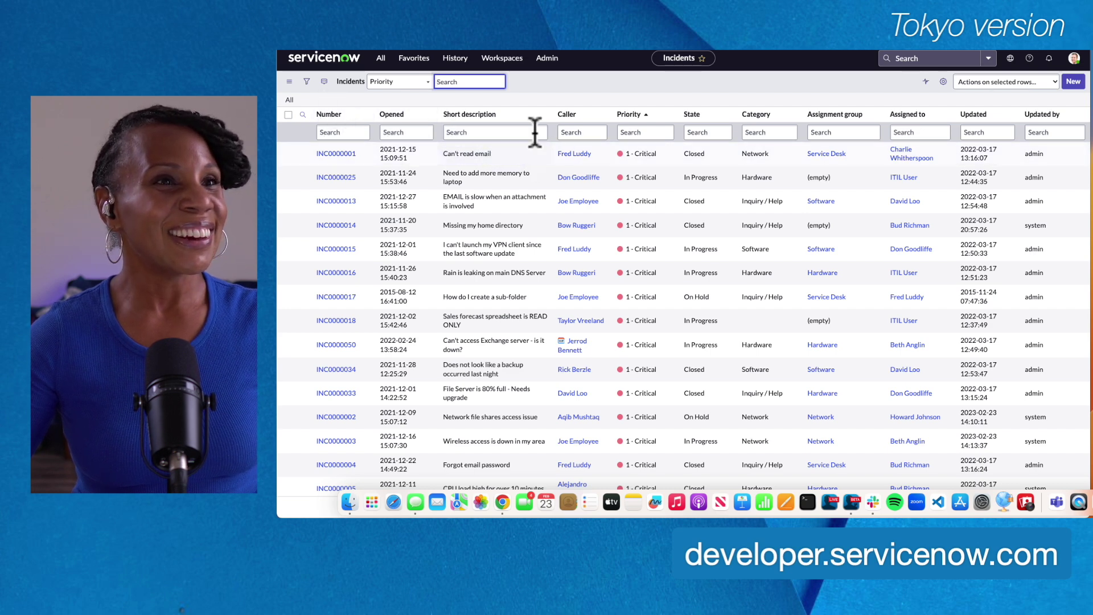
left_click(307, 82)
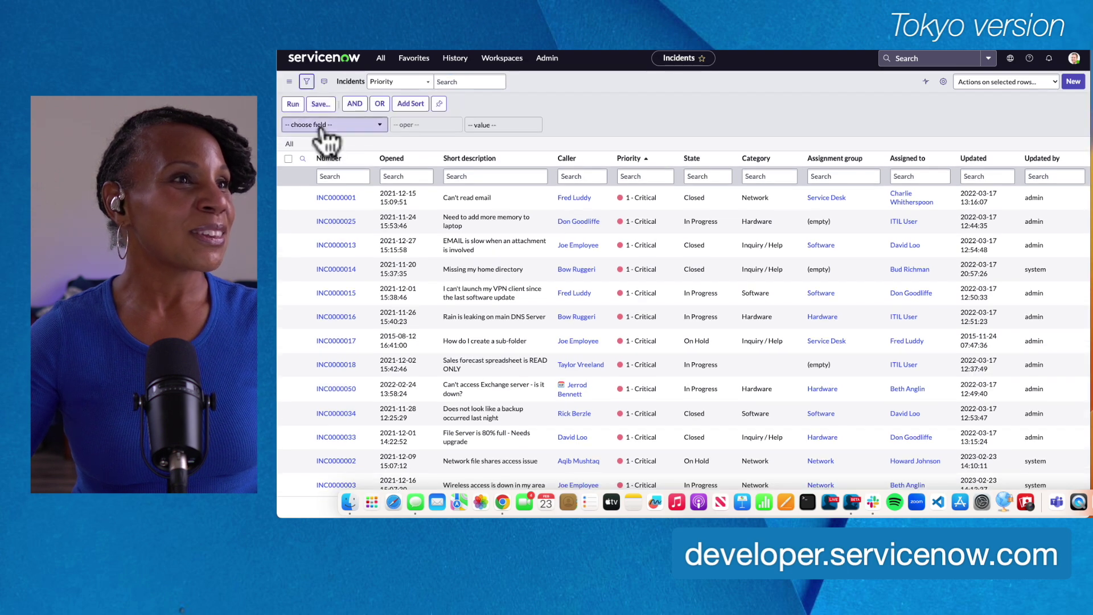
left_click(321, 126)
left_click(315, 200)
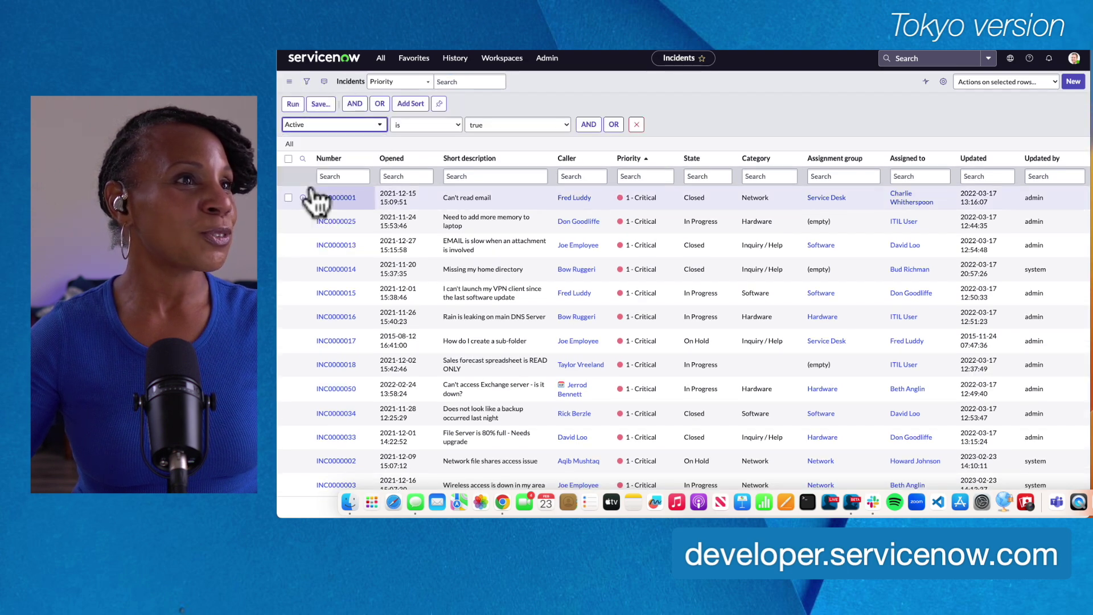
Add an AND condition for Assigned to the user and run the filter
left_click(587, 124)
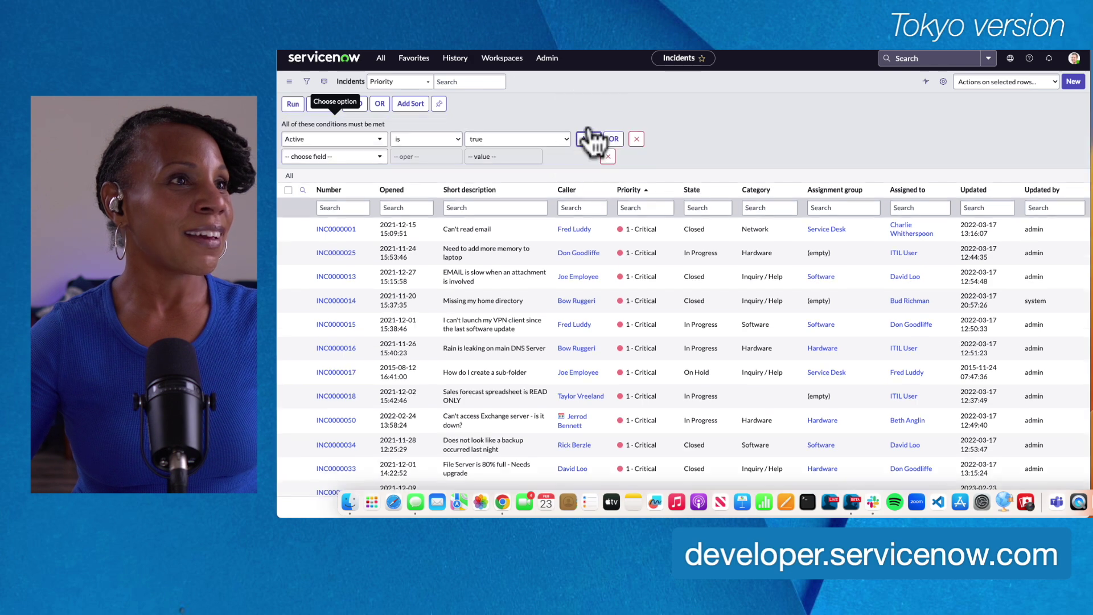
left_click(344, 159)
scroll(326, 234, "down", 3)
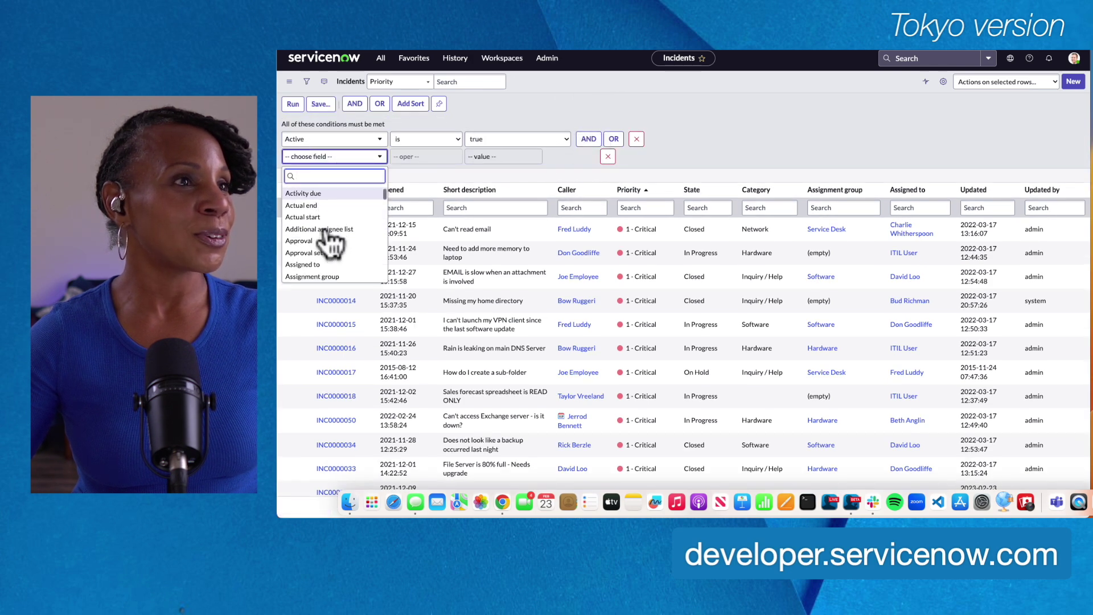
left_click(322, 280)
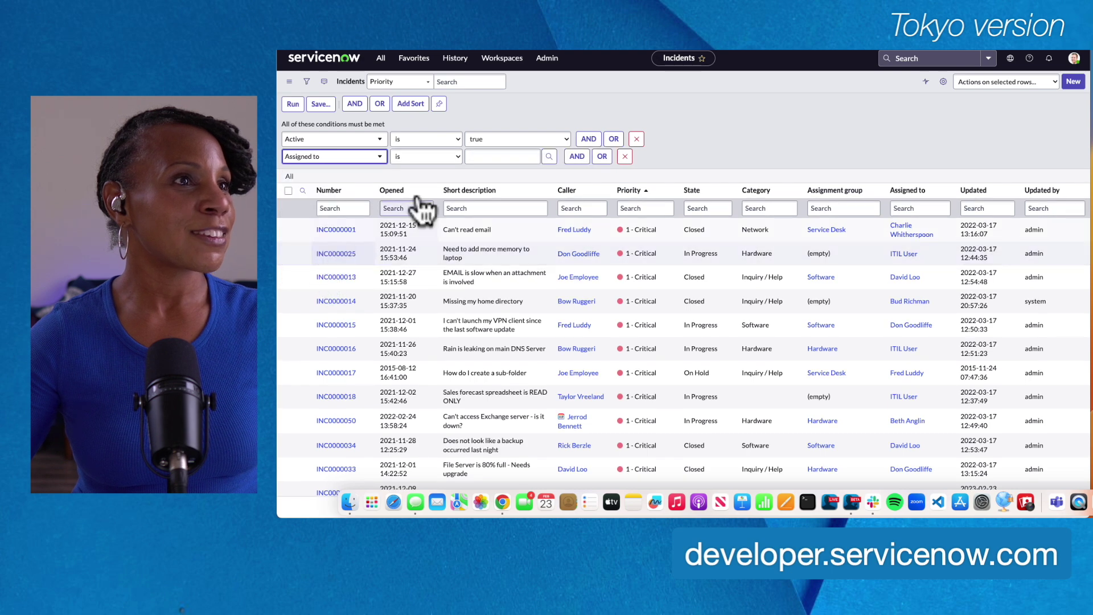
left_click(490, 155)
type("be")
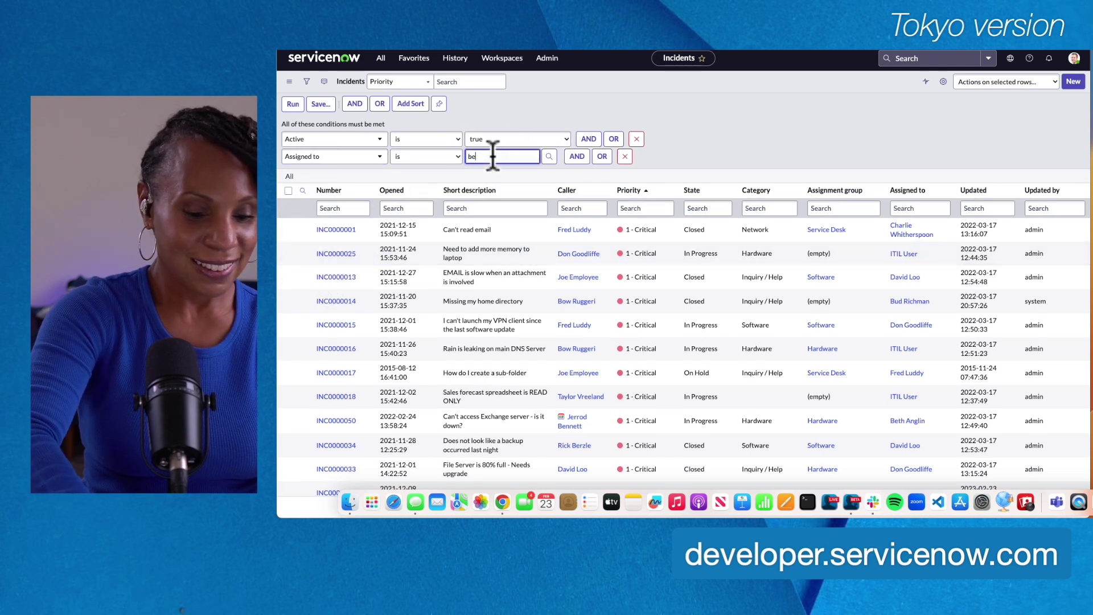
type("th Anglin")
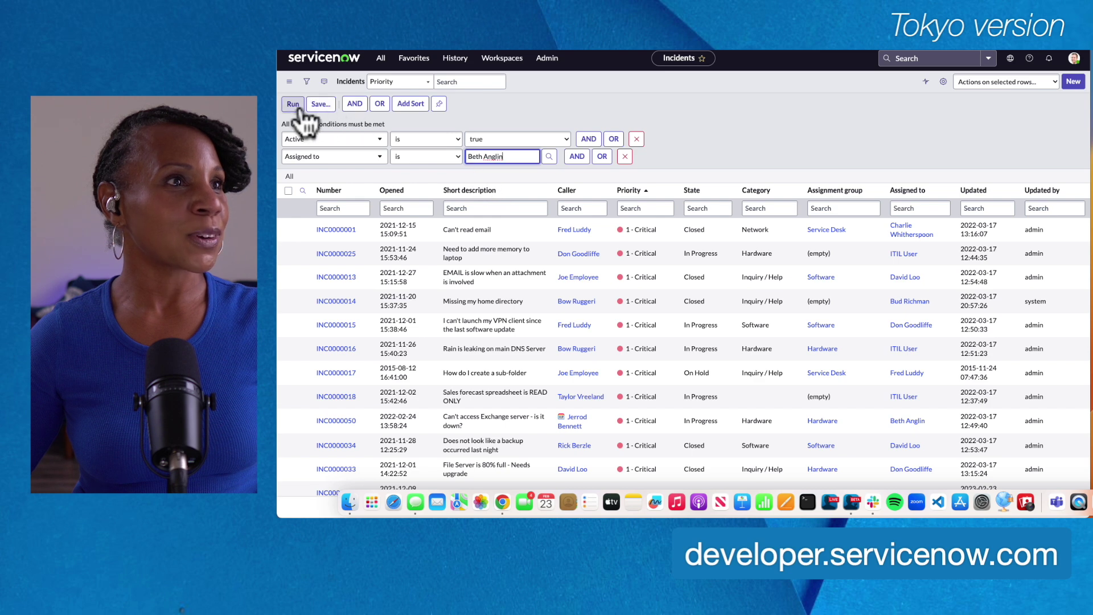
left_click(294, 105)
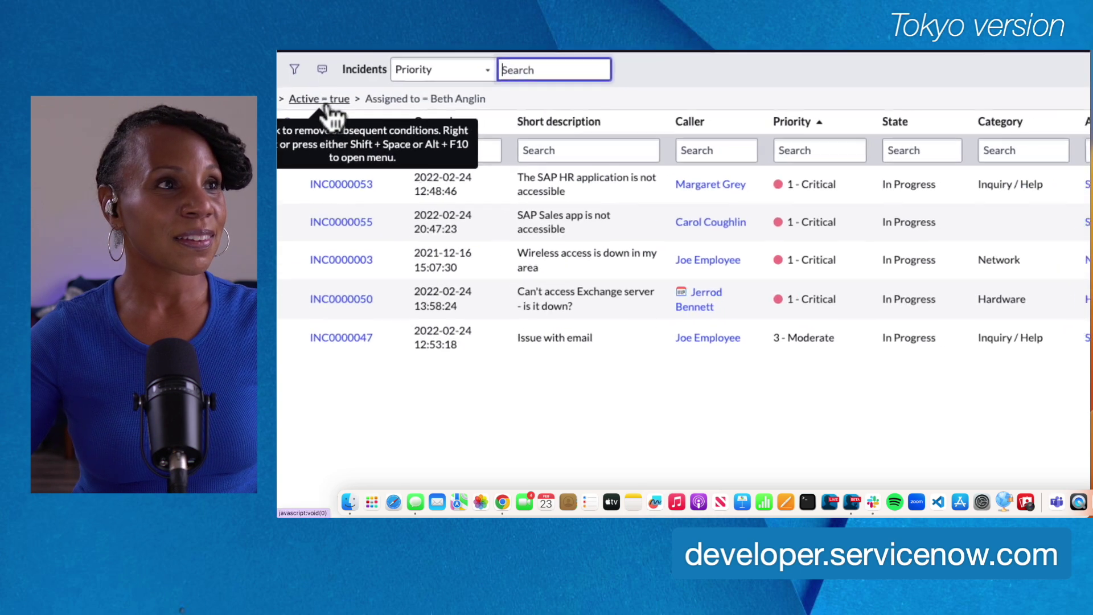
Remove the Active = true breadcrumb, then clear all conditions to show every incident
scroll(333, 117, "left", 2)
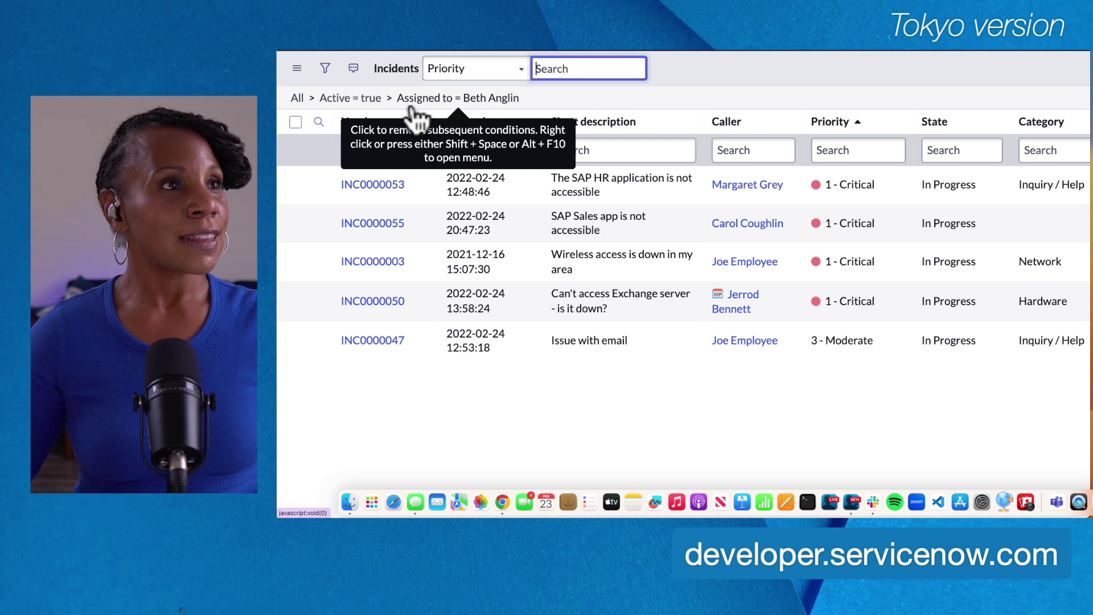
left_click(311, 100)
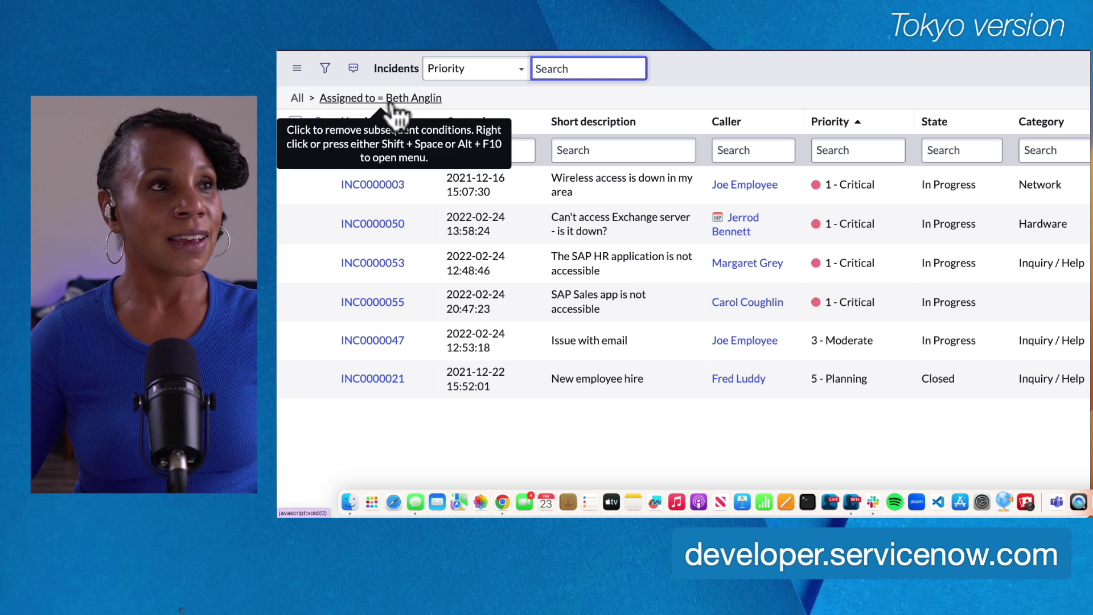
left_click(297, 99)
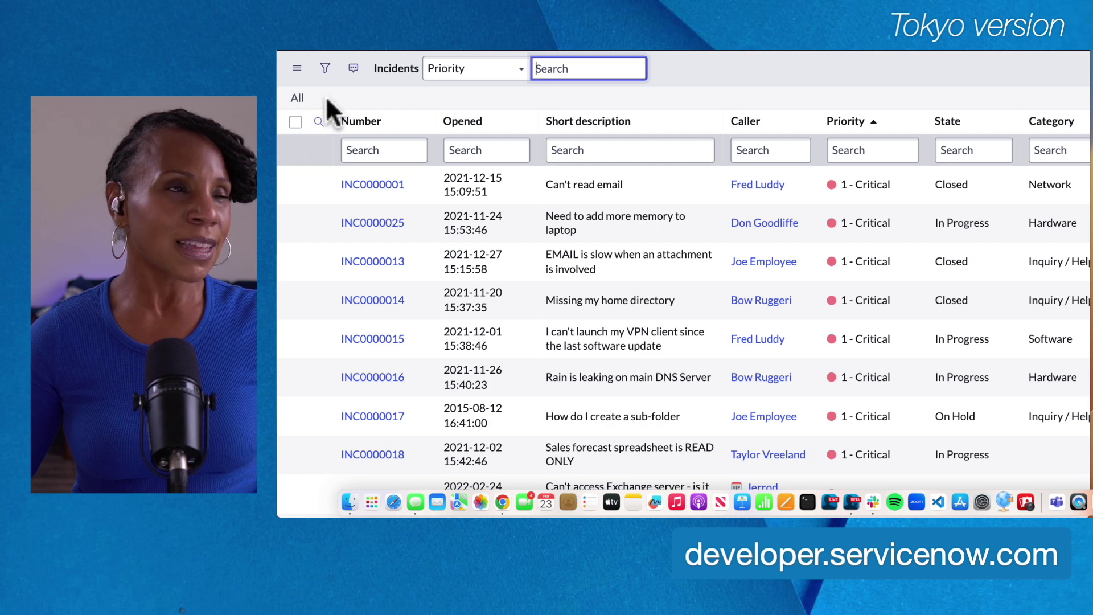
Start a new filter with an Active condition
left_click(325, 70)
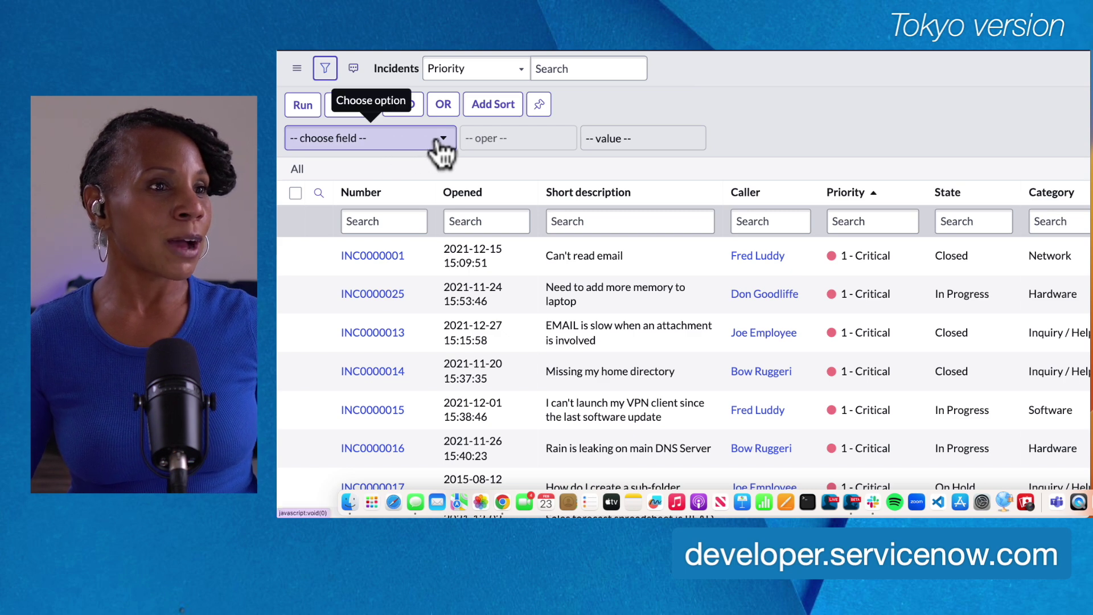
left_click(437, 143)
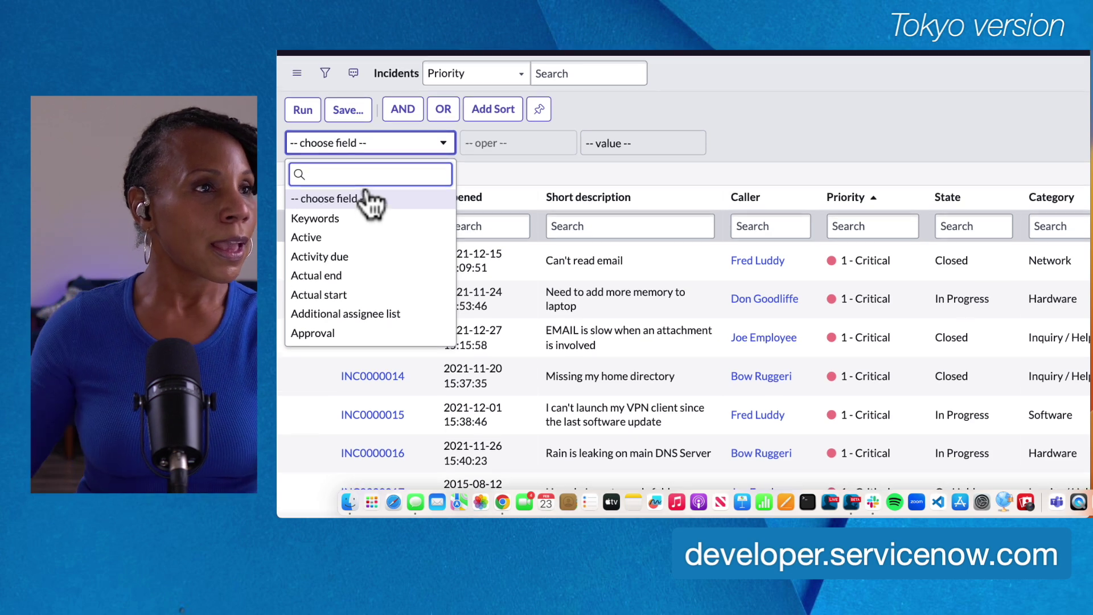
scroll(359, 222, "up", 1)
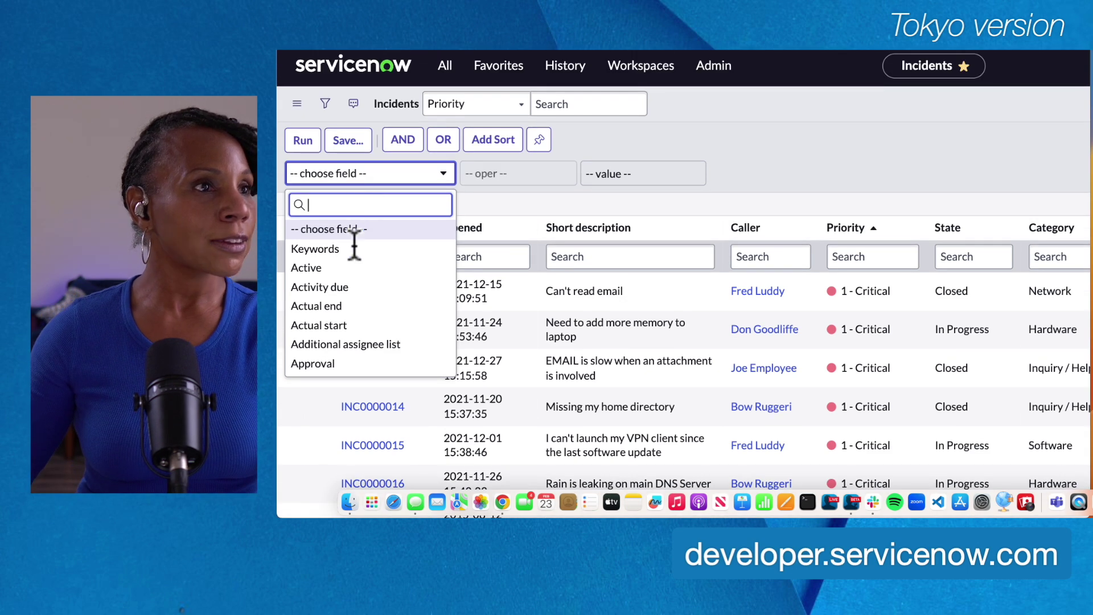
left_click(316, 268)
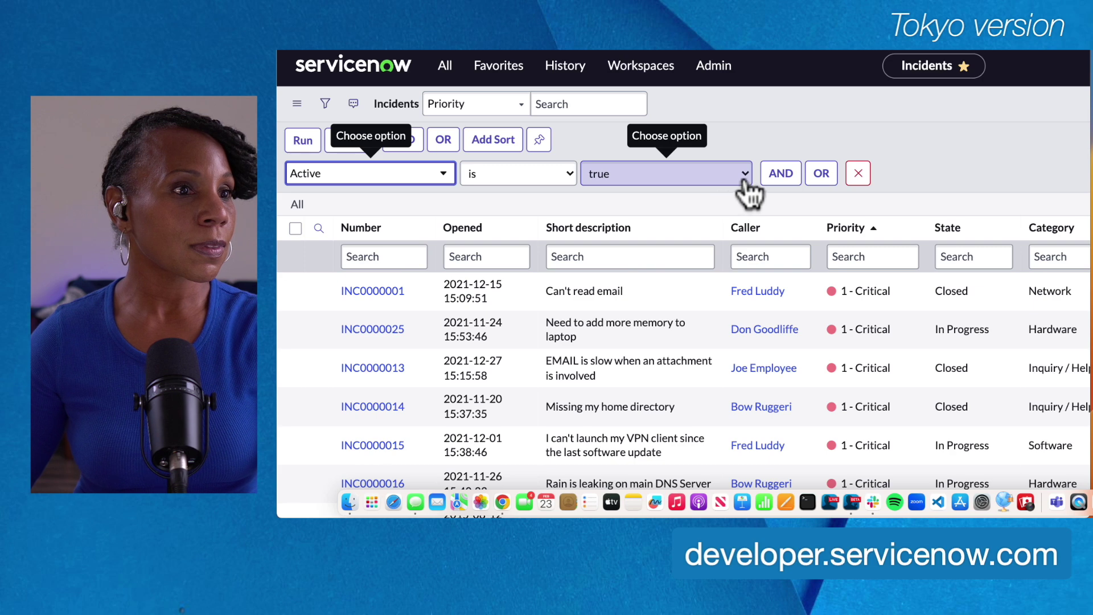
Add an AND condition requiring Priority 1 - Critical
left_click(780, 175)
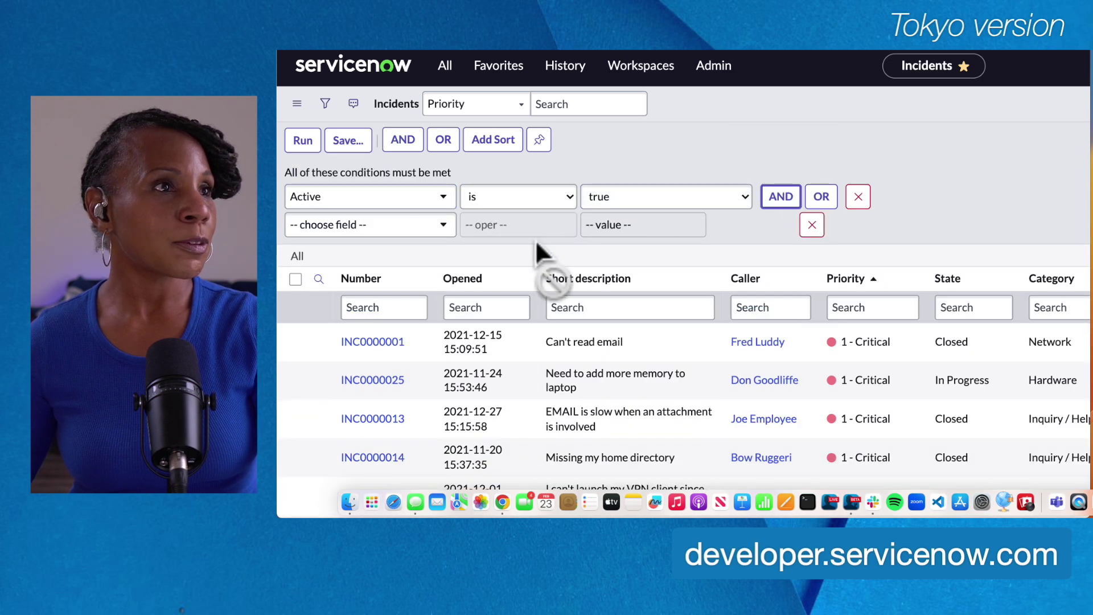
left_click(441, 228)
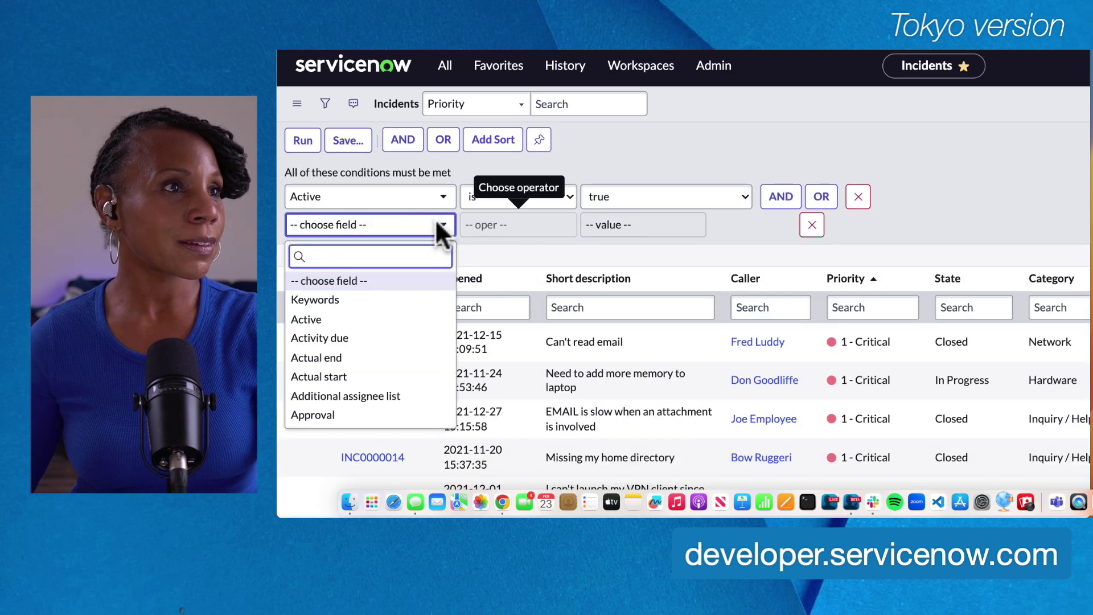
type("pri")
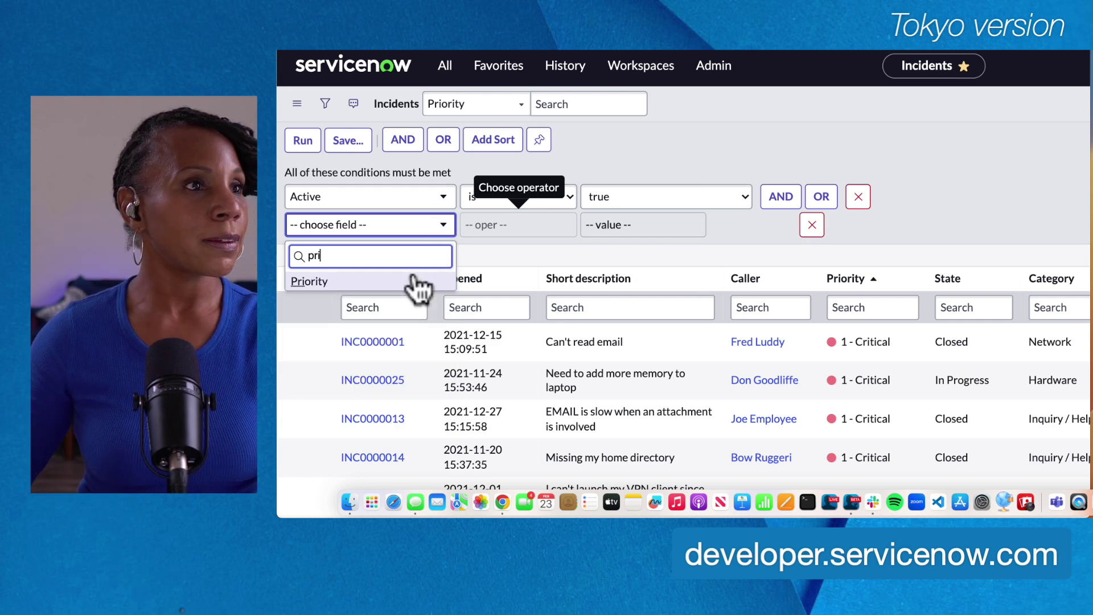
left_click(311, 281)
left_click(626, 225)
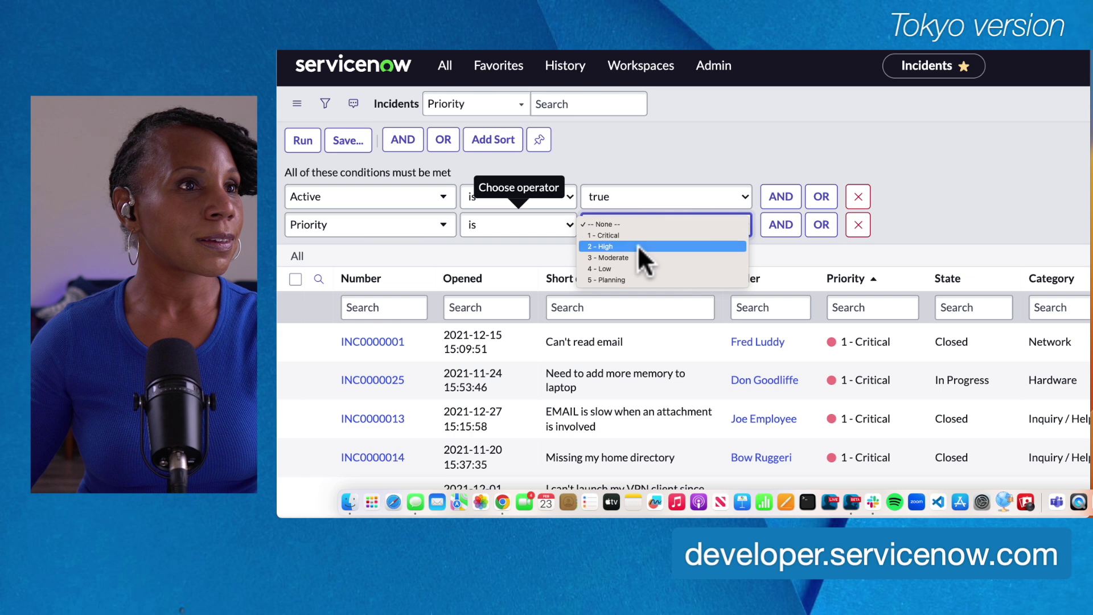
left_click(632, 235)
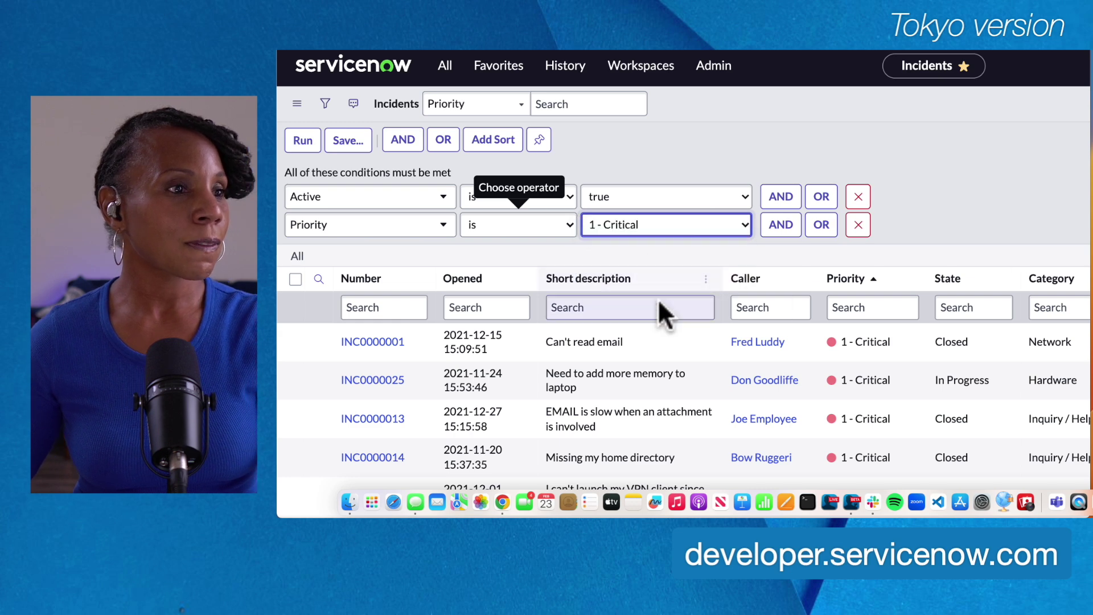
Add an AND condition Assigned to ITIL User and run the filter
left_click(781, 224)
left_click(440, 256)
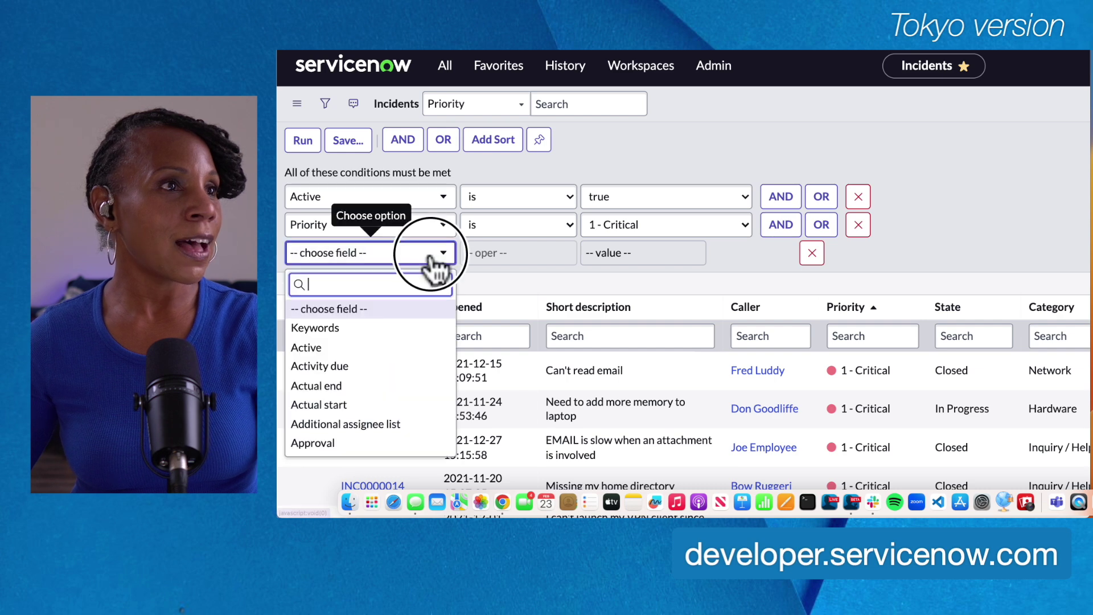
scroll(345, 444, "down", 2)
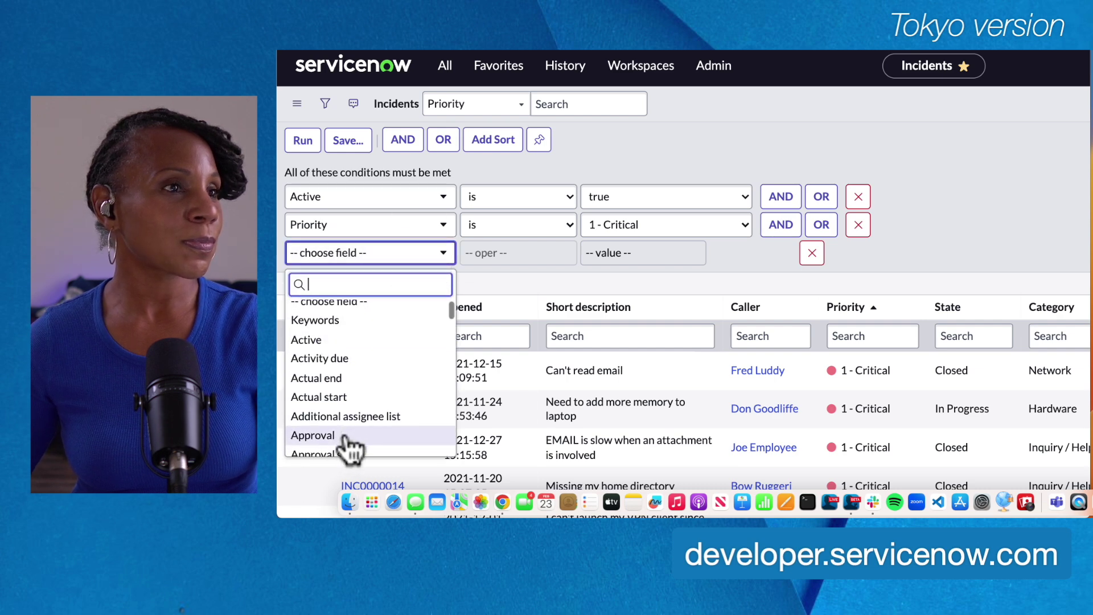
scroll(345, 444, "down", 1)
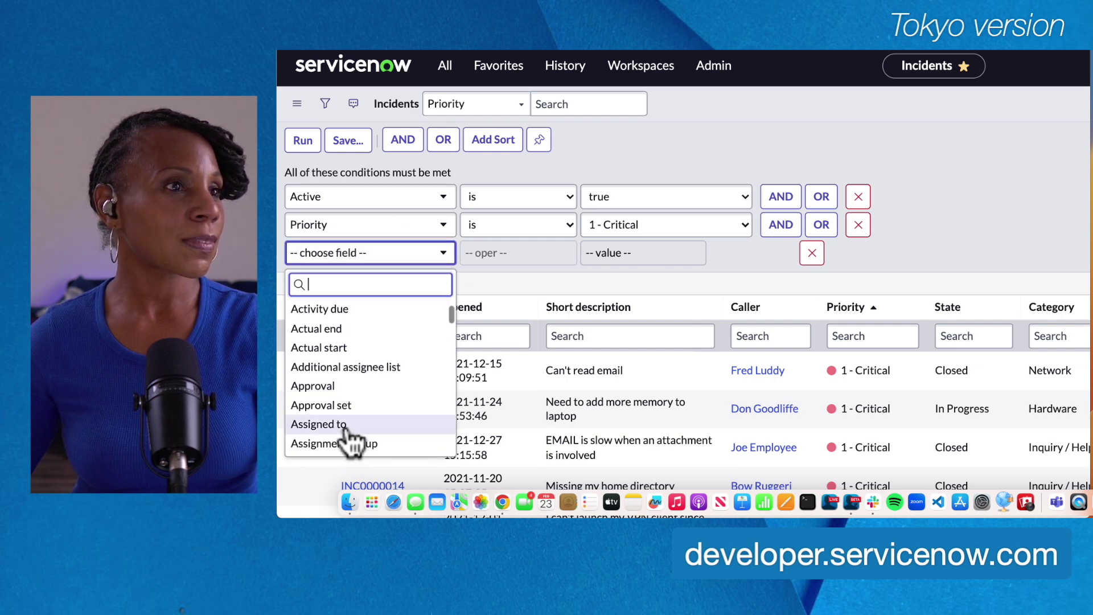
left_click(341, 422)
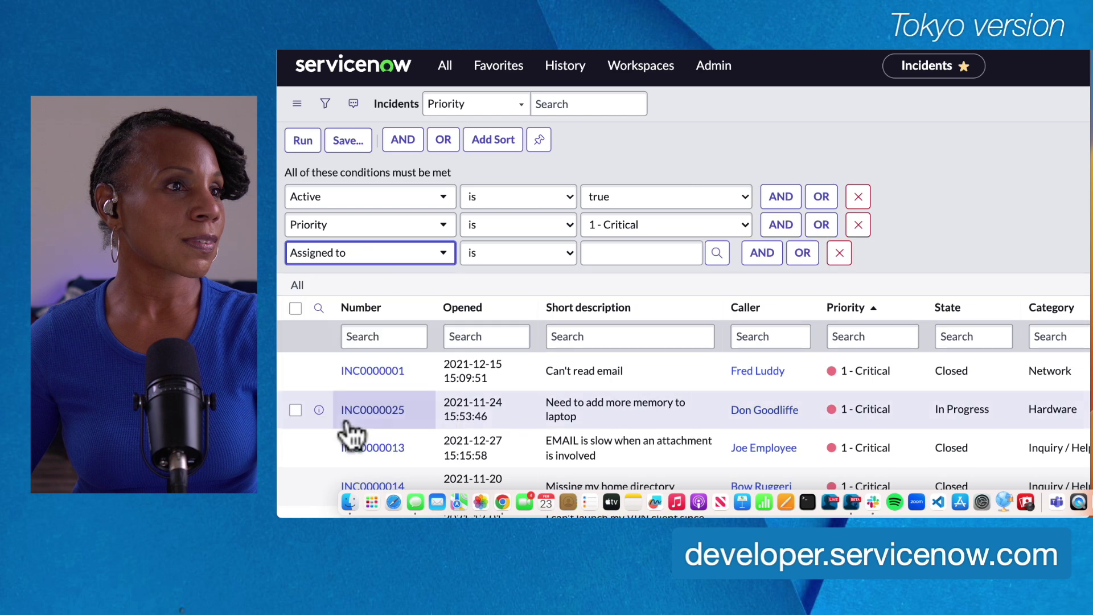
left_click(614, 245)
type("Itil")
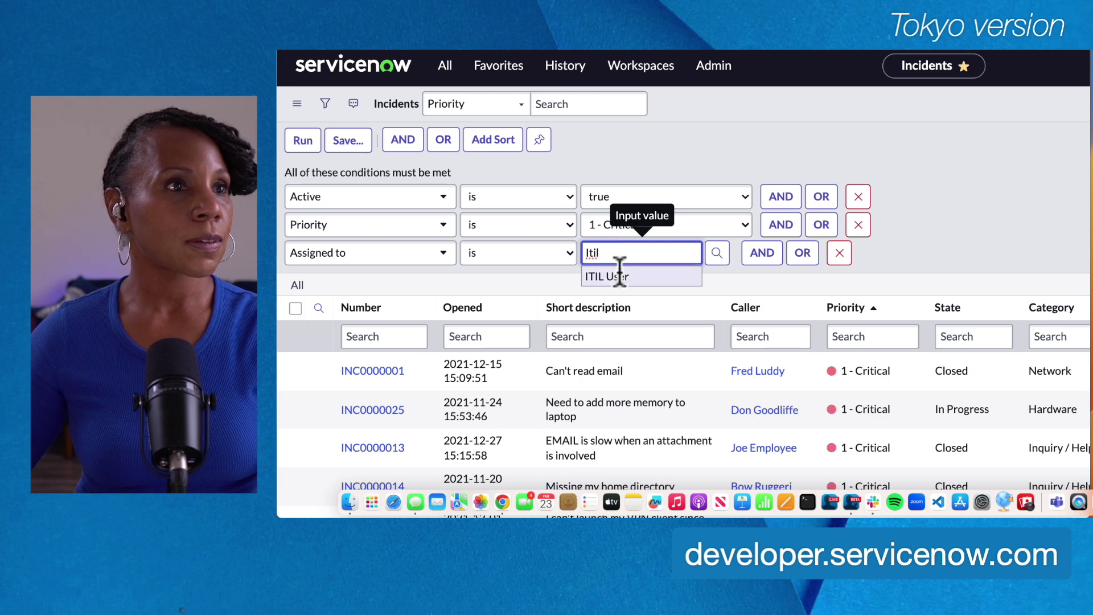
left_click(621, 277)
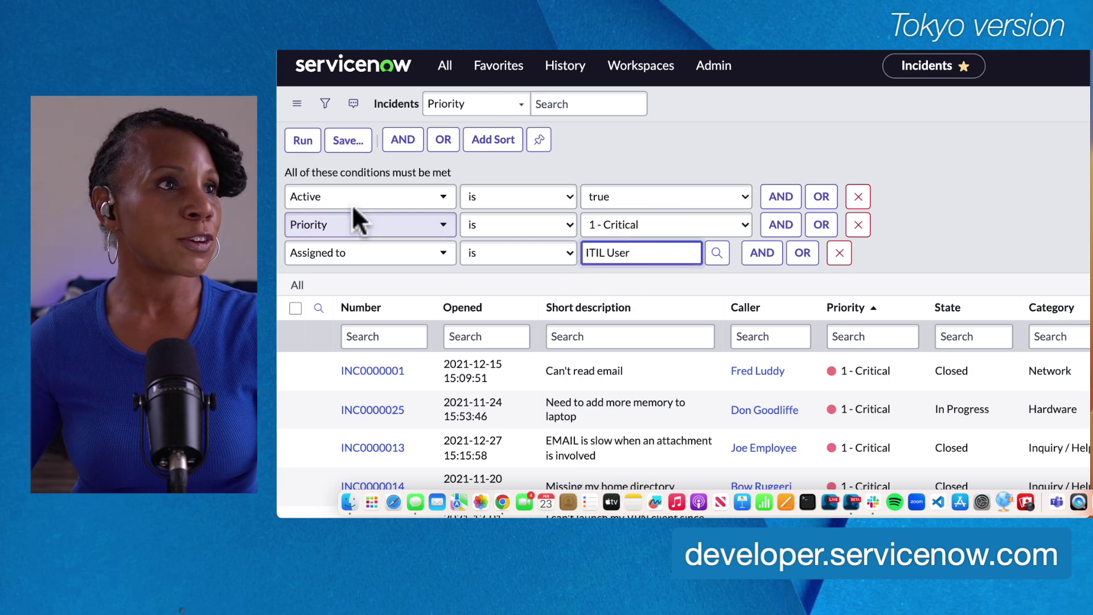
left_click(300, 140)
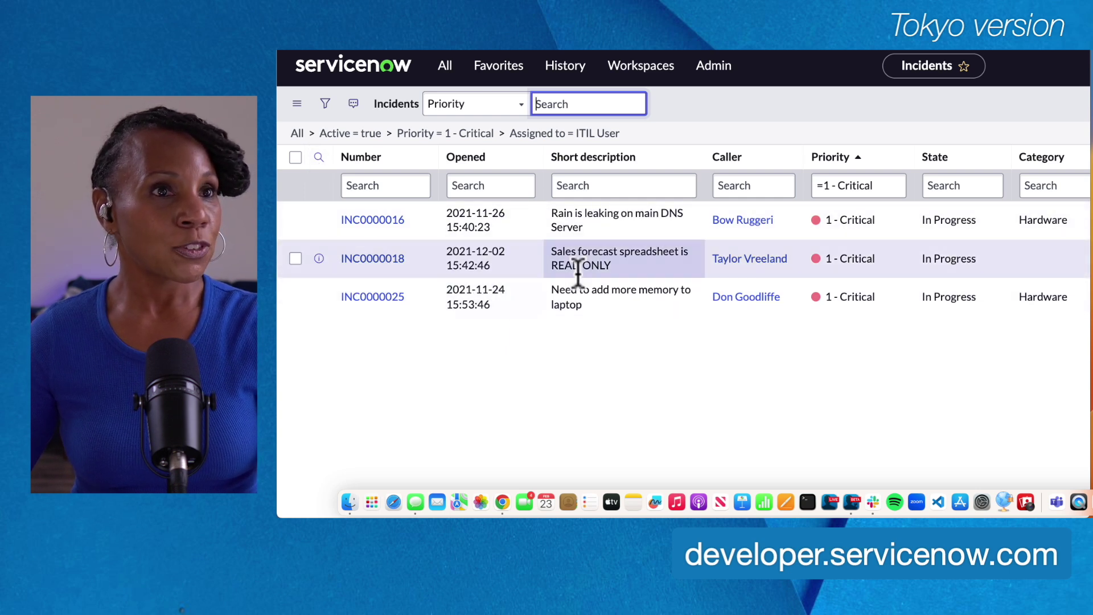
scroll(704, 278, "right", 5)
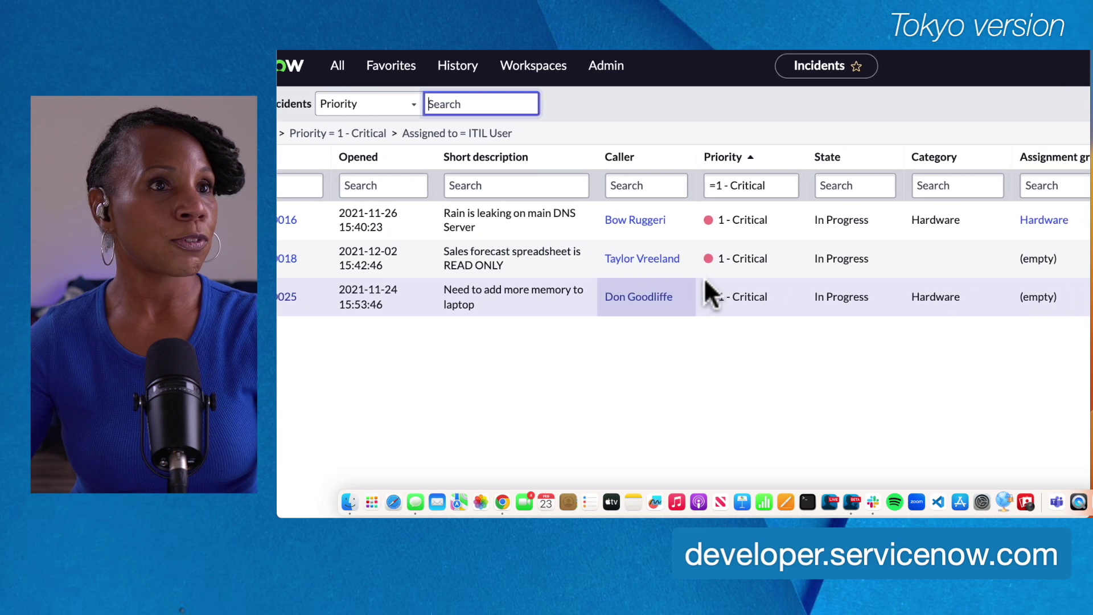
scroll(706, 280, "right", 2)
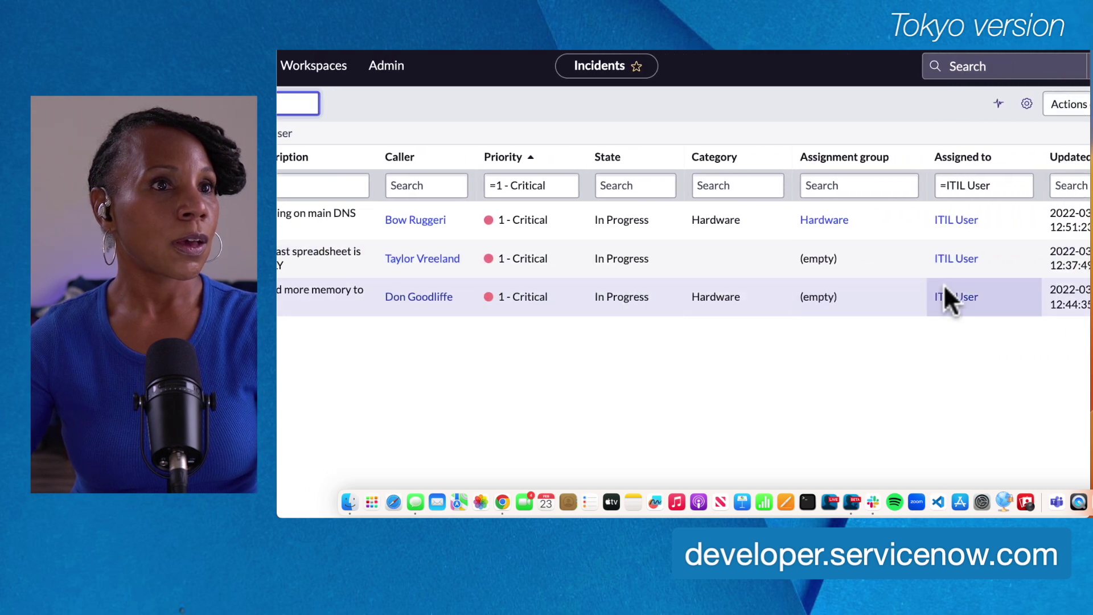
scroll(971, 279, "left", 3)
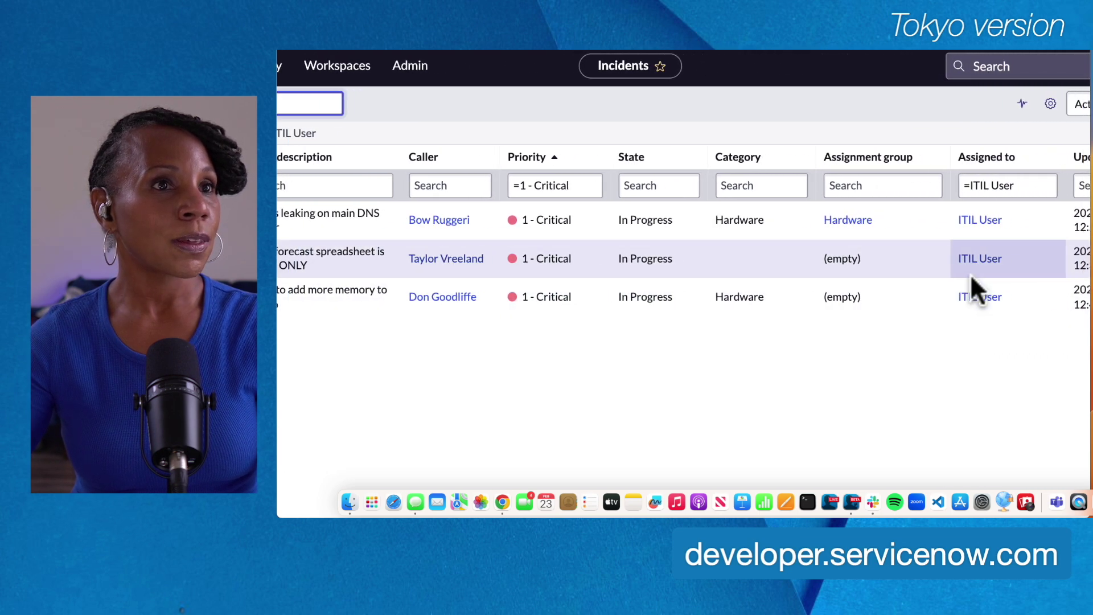
scroll(970, 274, "left", 5)
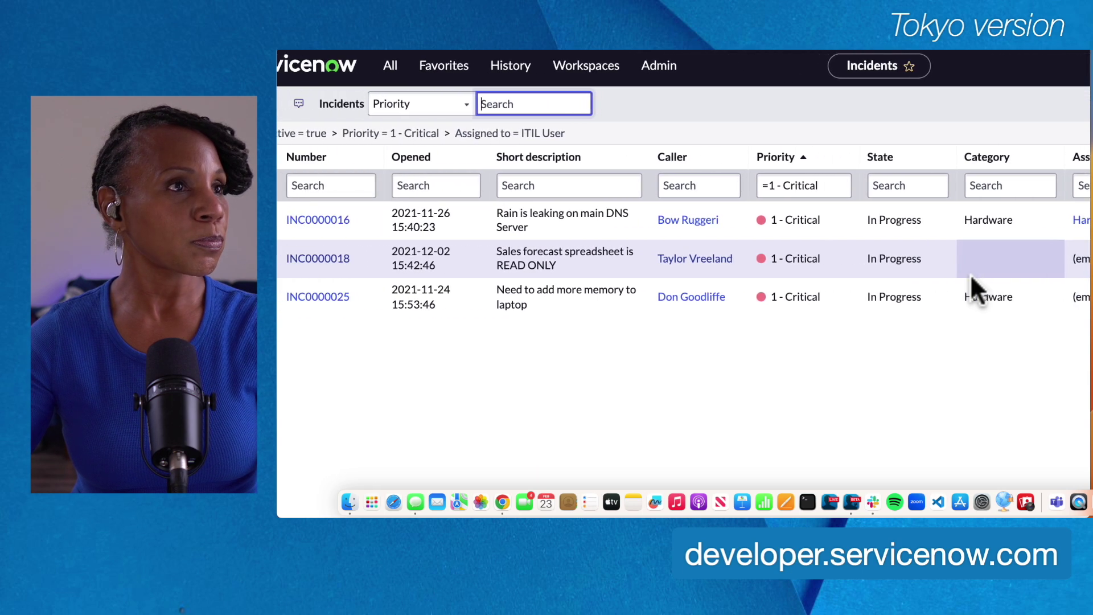
scroll(970, 274, "left", 2)
scroll(971, 274, "right", 1)
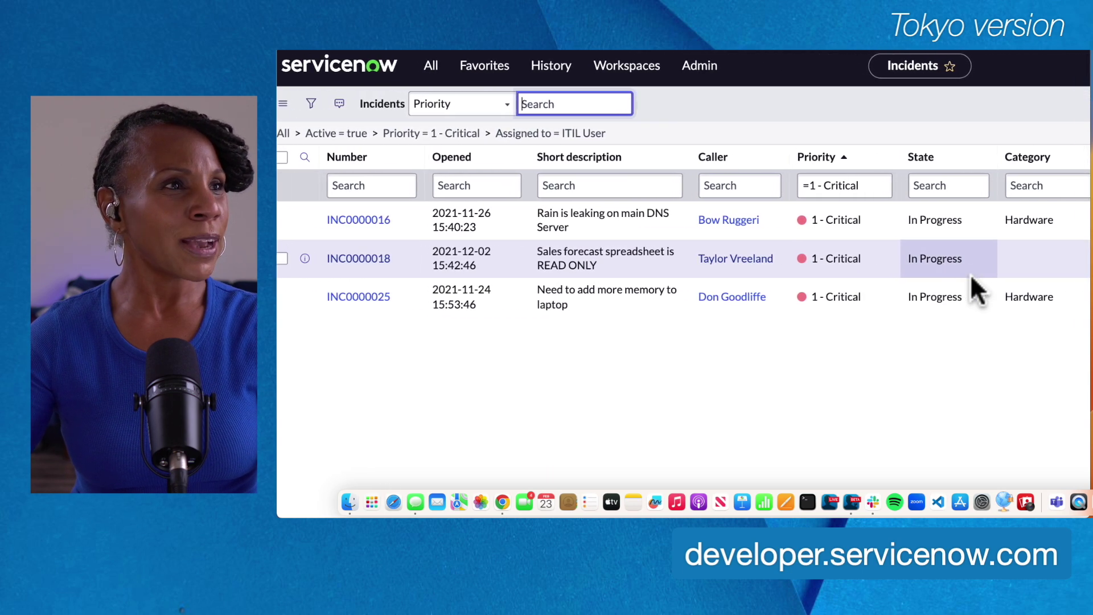
scroll(970, 275, "left", 1)
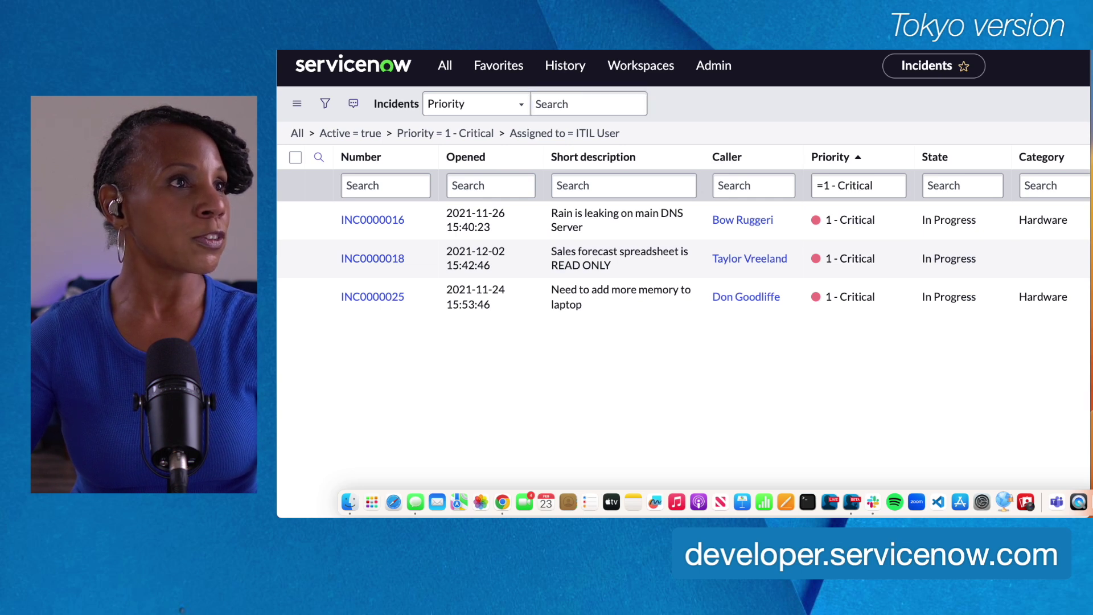
Add an OR condition for Priority 2 - High and rerun the filter
left_click(325, 105)
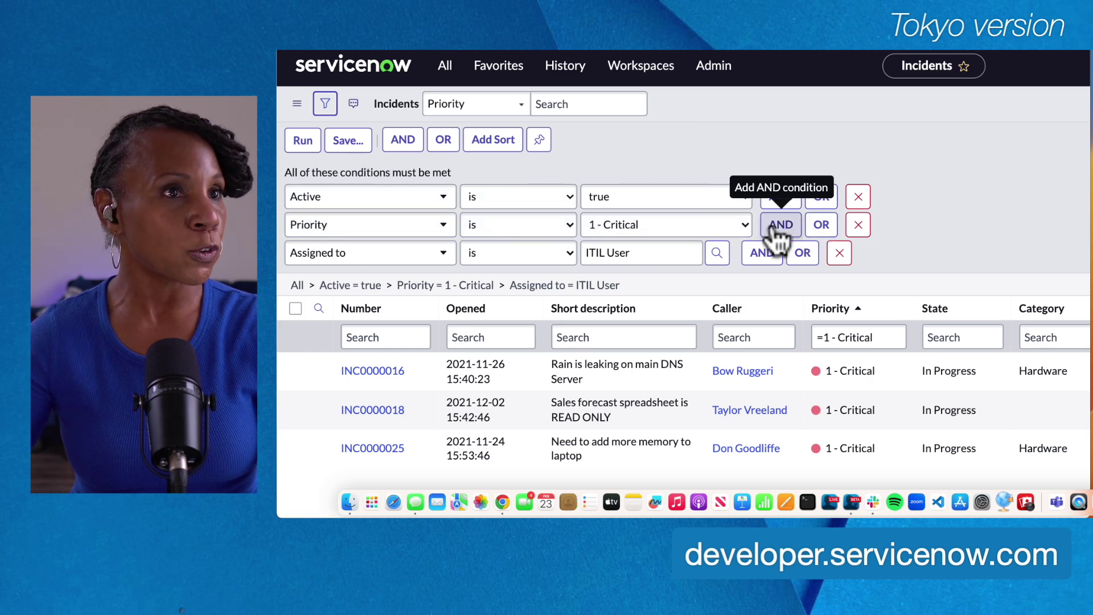
left_click(821, 226)
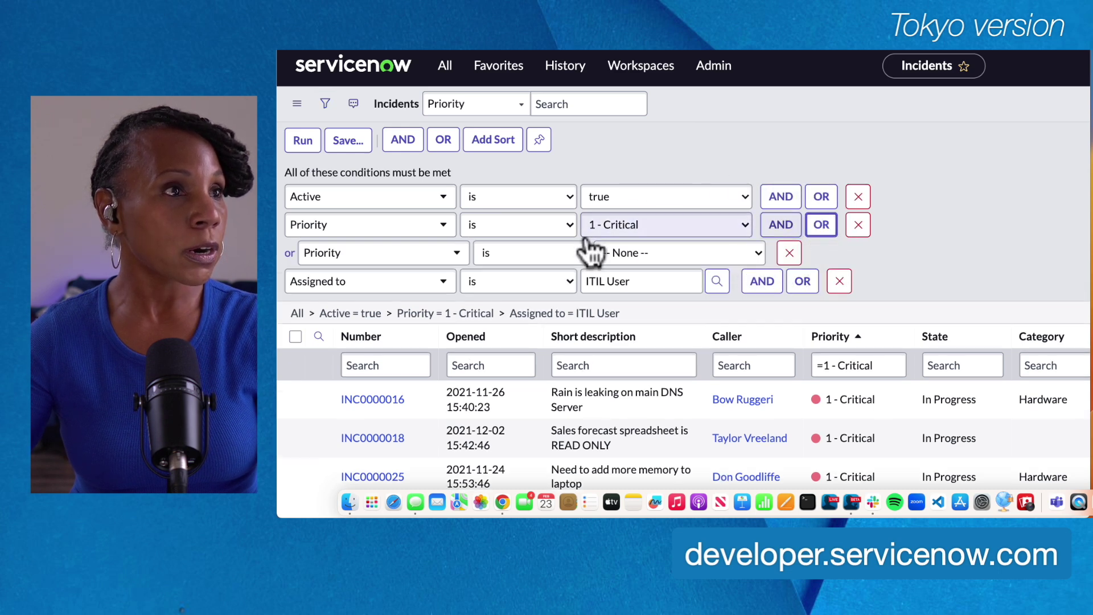
left_click(634, 250)
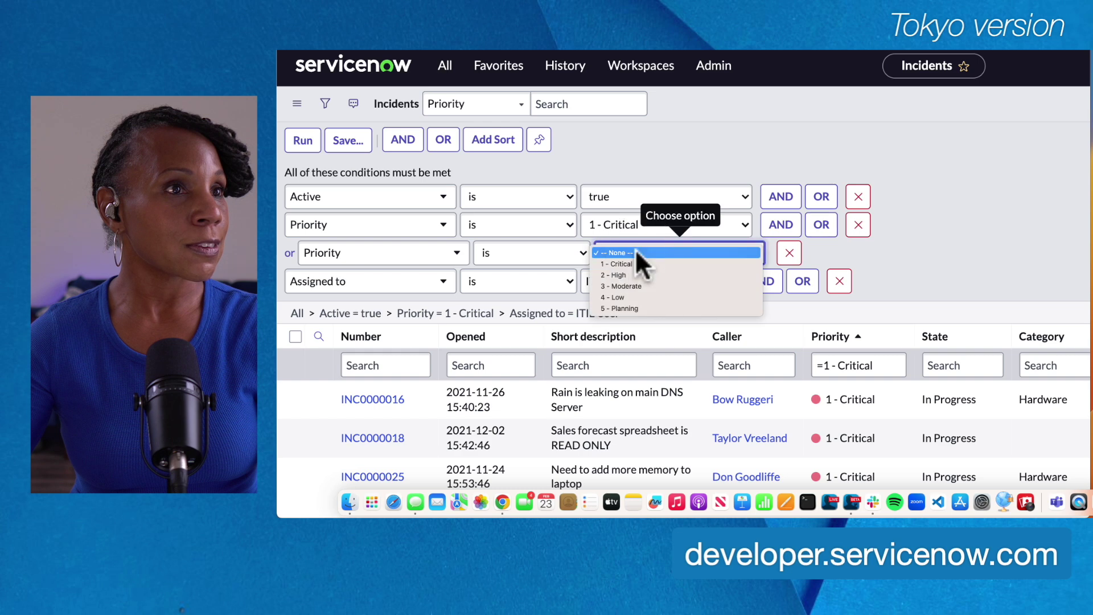
left_click(630, 275)
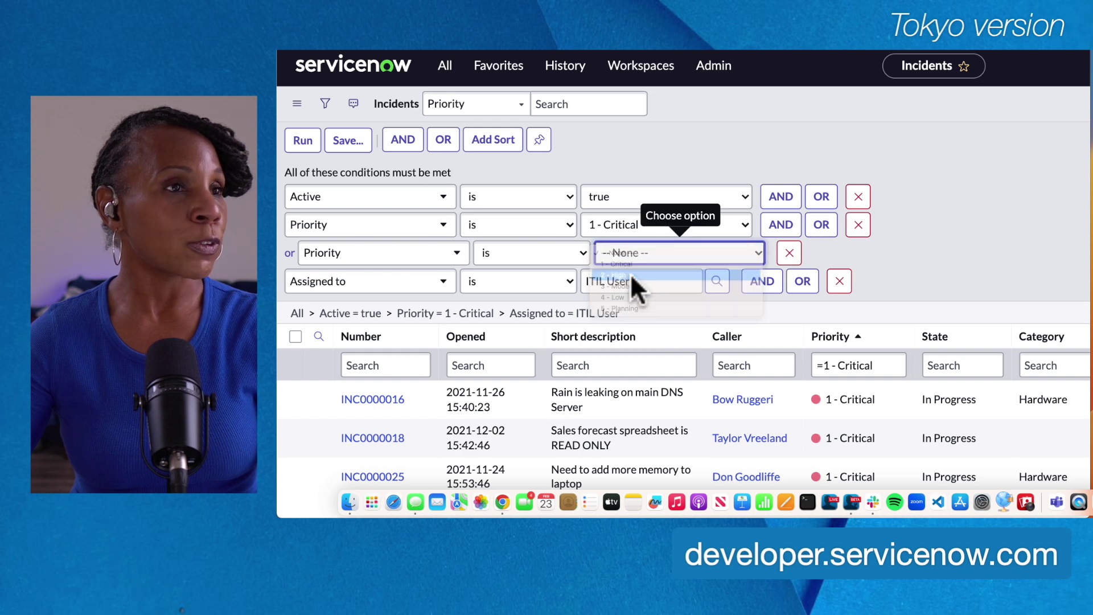
left_click(305, 141)
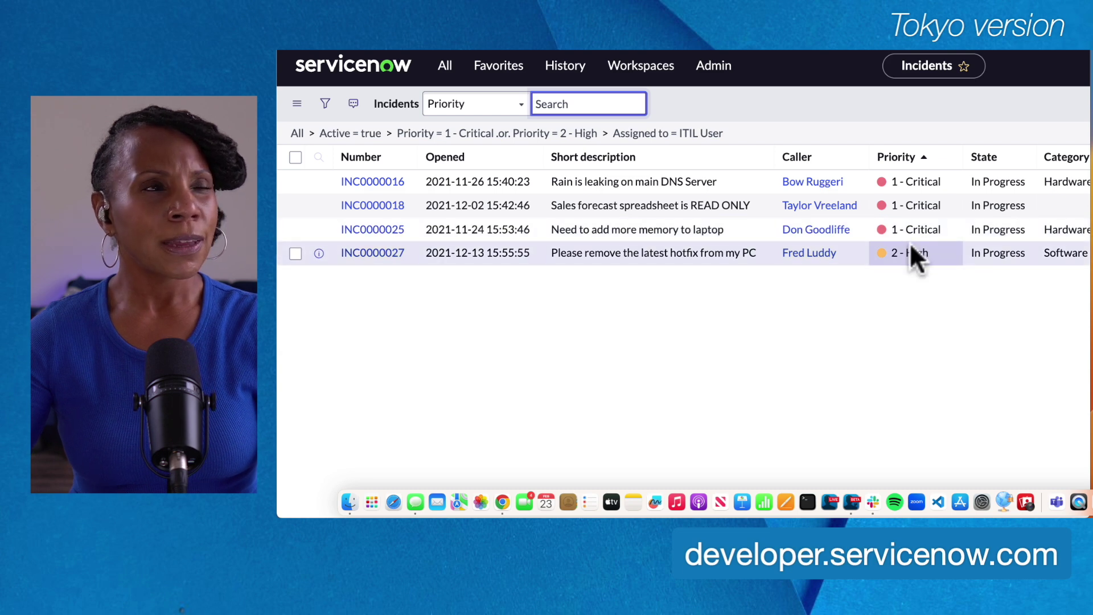
left_click(325, 104)
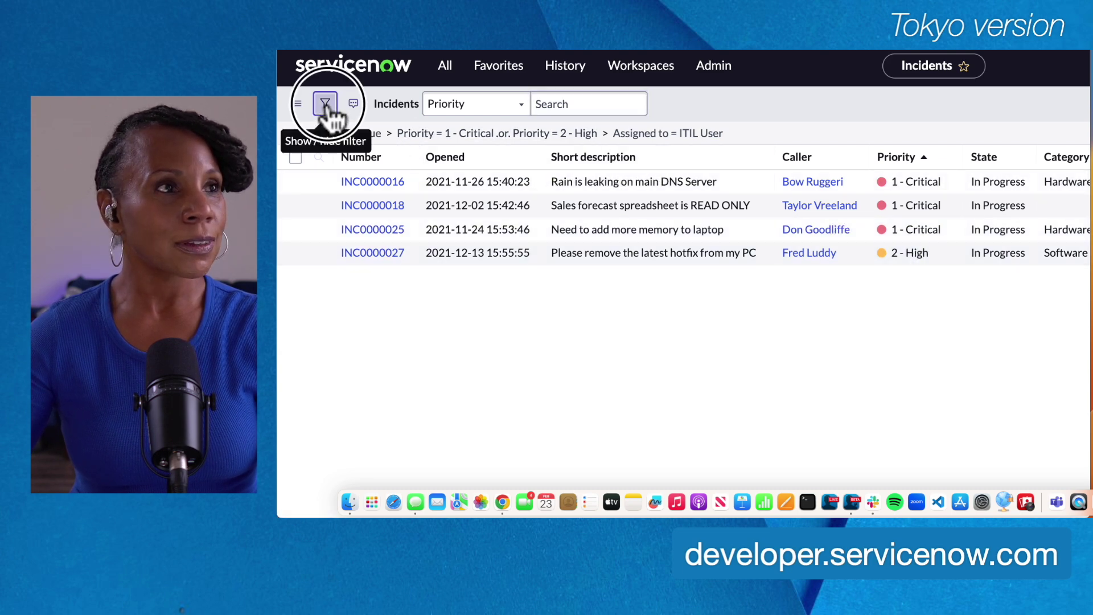